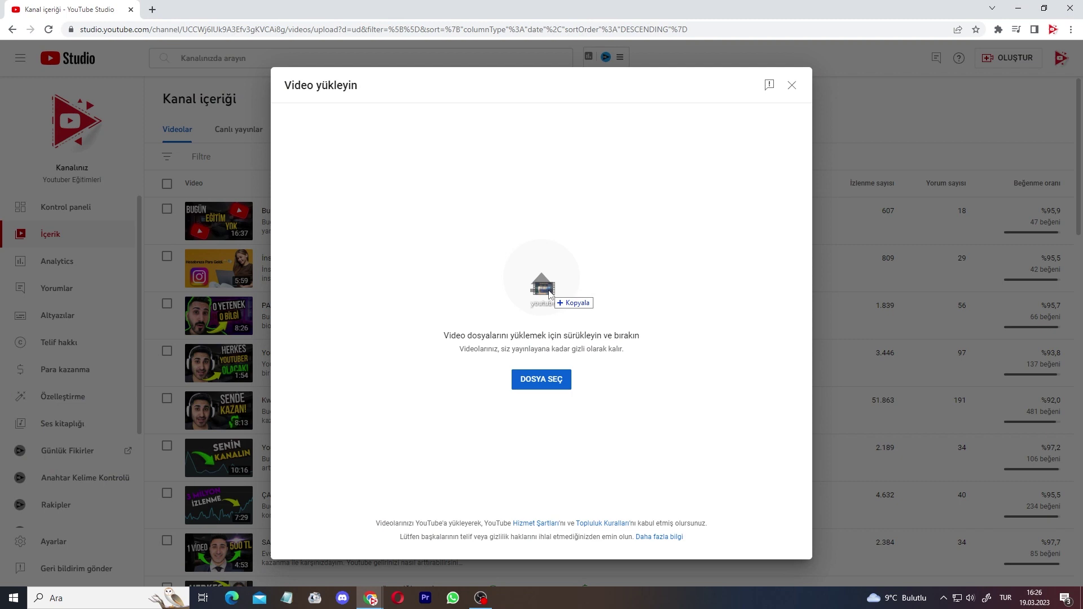
Upload youtuber.mp4 to the channel and set its monetization (Para kazanma) to Açık, continuing to the ad suitability questions
left_click_drag(550, 292, 550, 292)
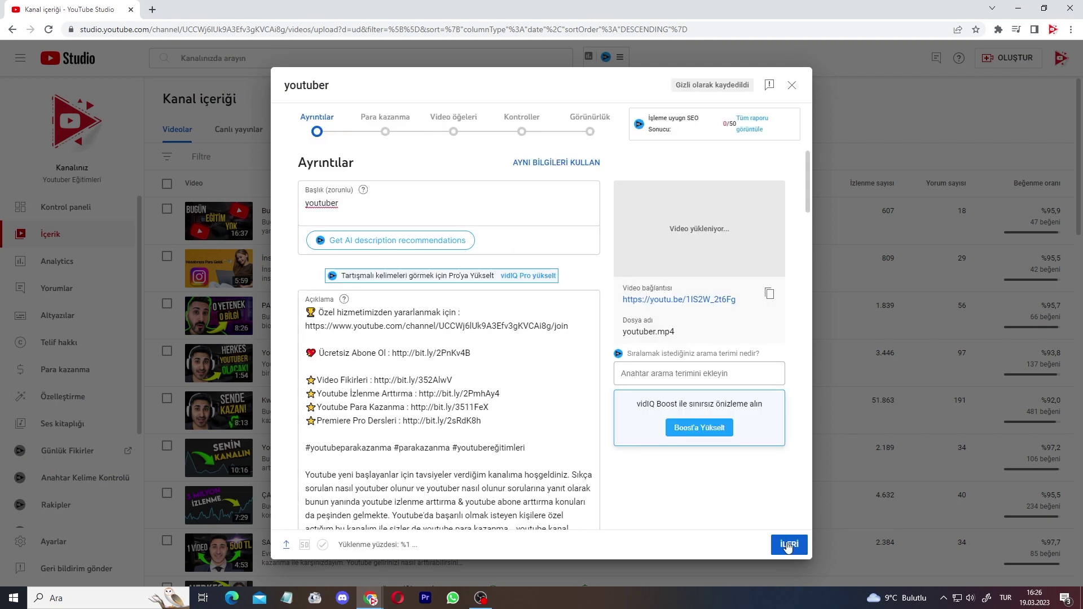
left_click(789, 545)
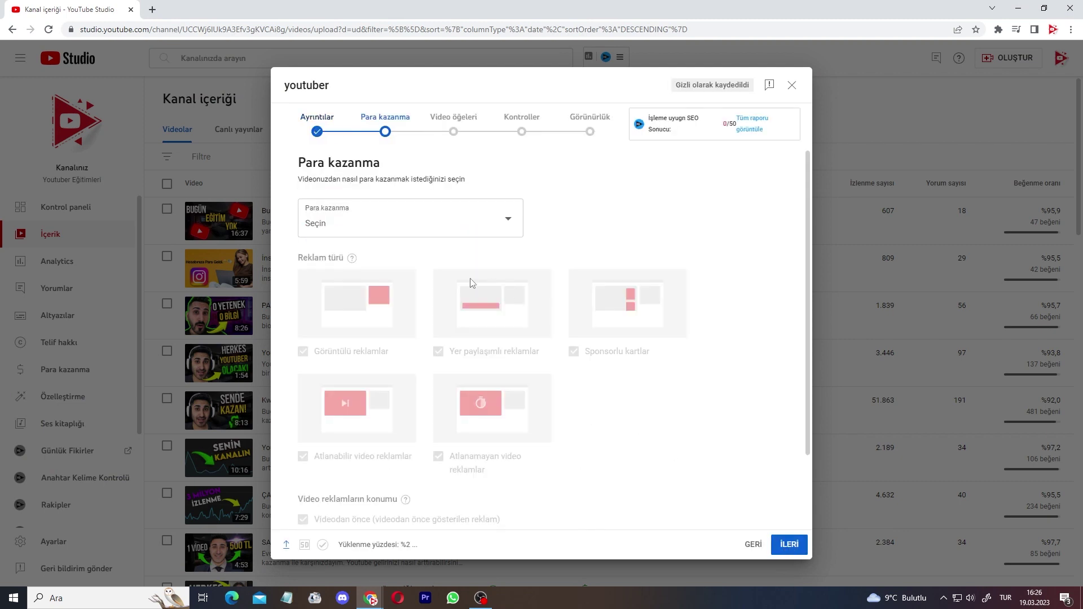
left_click(368, 234)
left_click(338, 219)
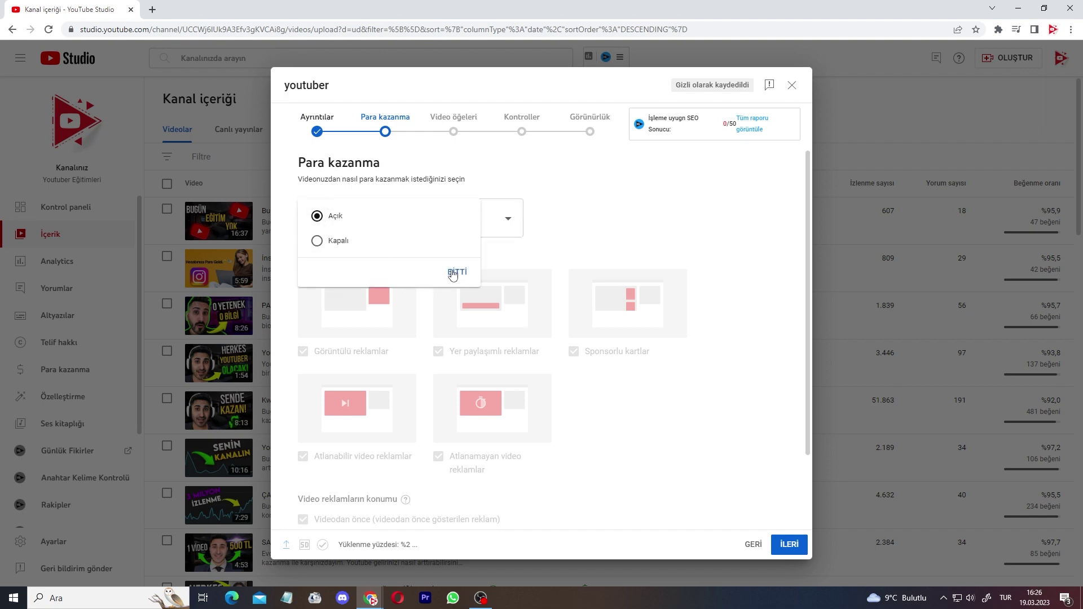
left_click(452, 271)
left_click(797, 539)
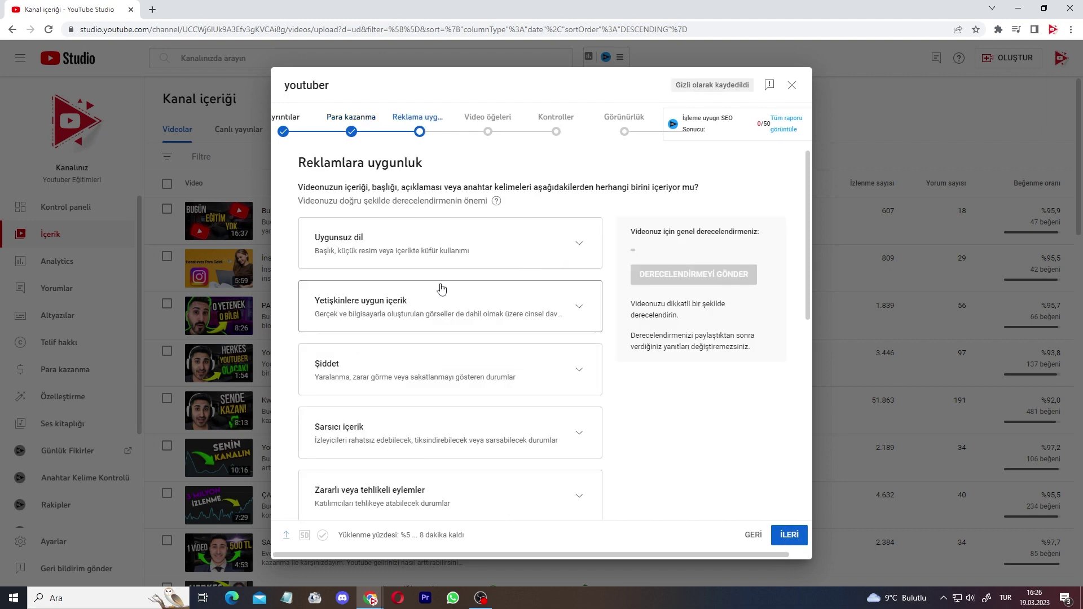
Declare Yukarıdakilerin hiçbiri for the video's ad suitability and submit the rating
scroll(439, 287, "down", 8)
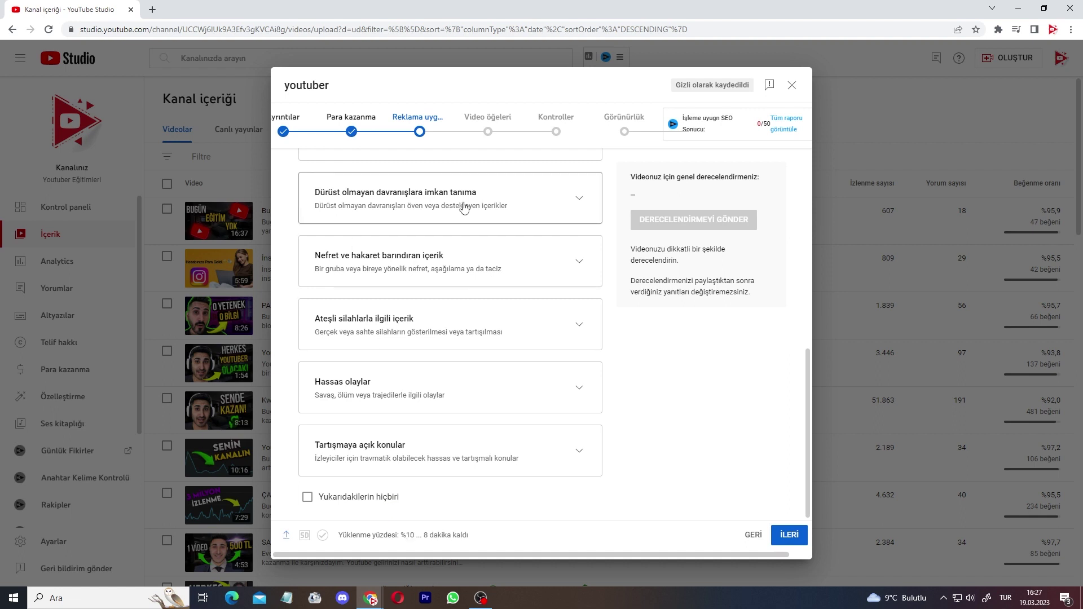
left_click(363, 500)
left_click(698, 229)
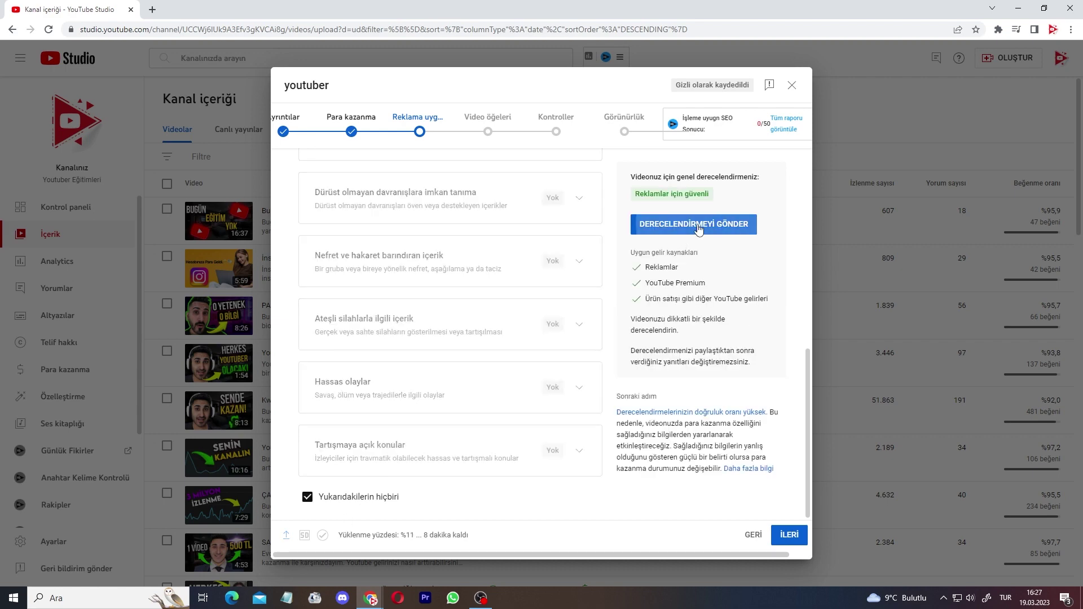
left_click(786, 536)
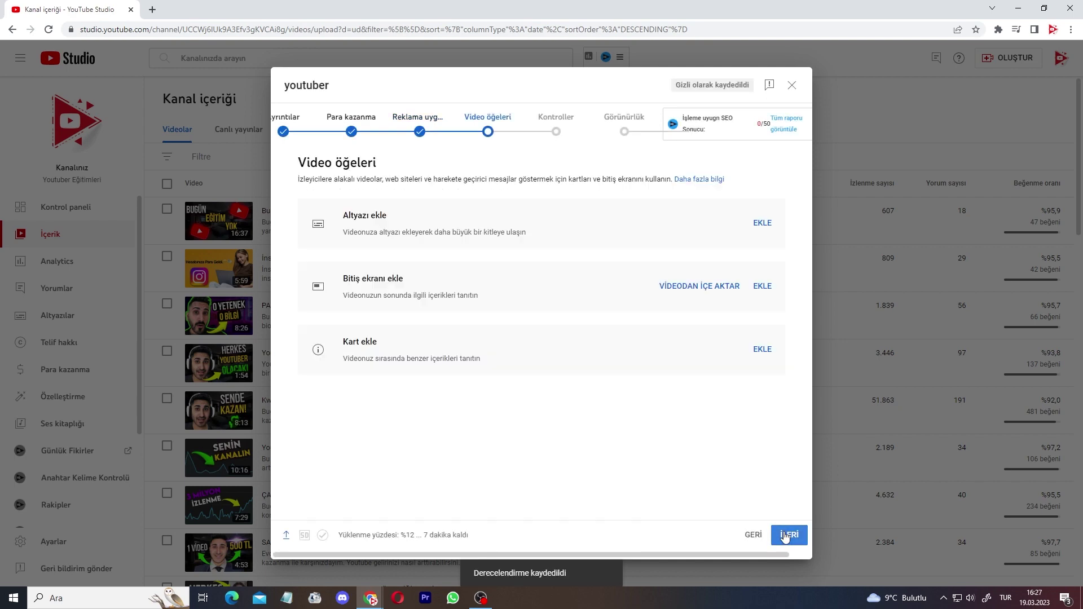
Proceed past the video elements and checks without additions, and save the video with its visibility set to Gizli
left_click(785, 535)
left_click(771, 532)
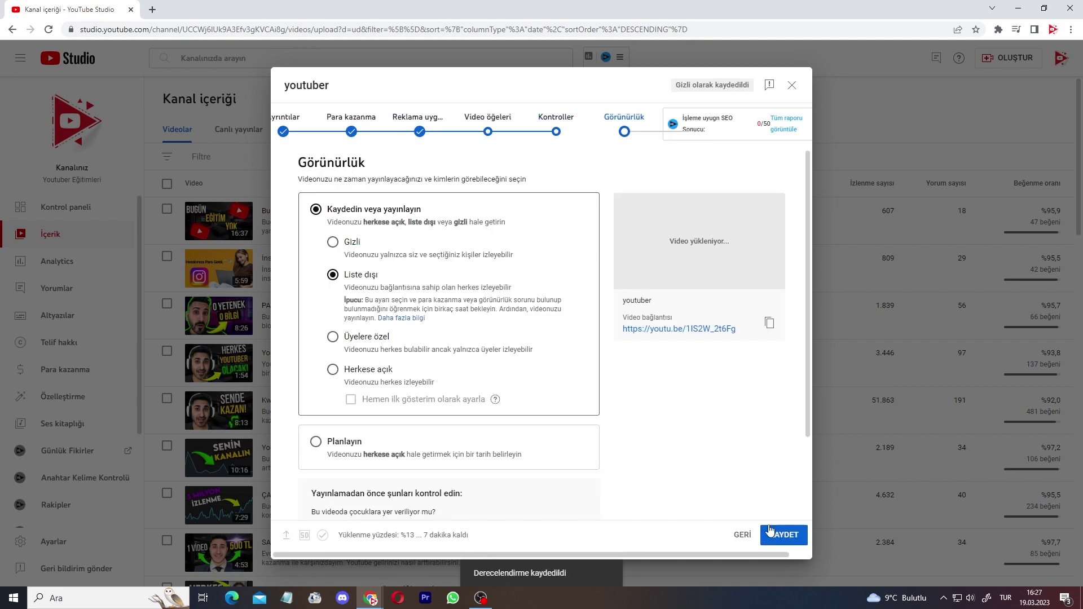
left_click(333, 243)
left_click(790, 541)
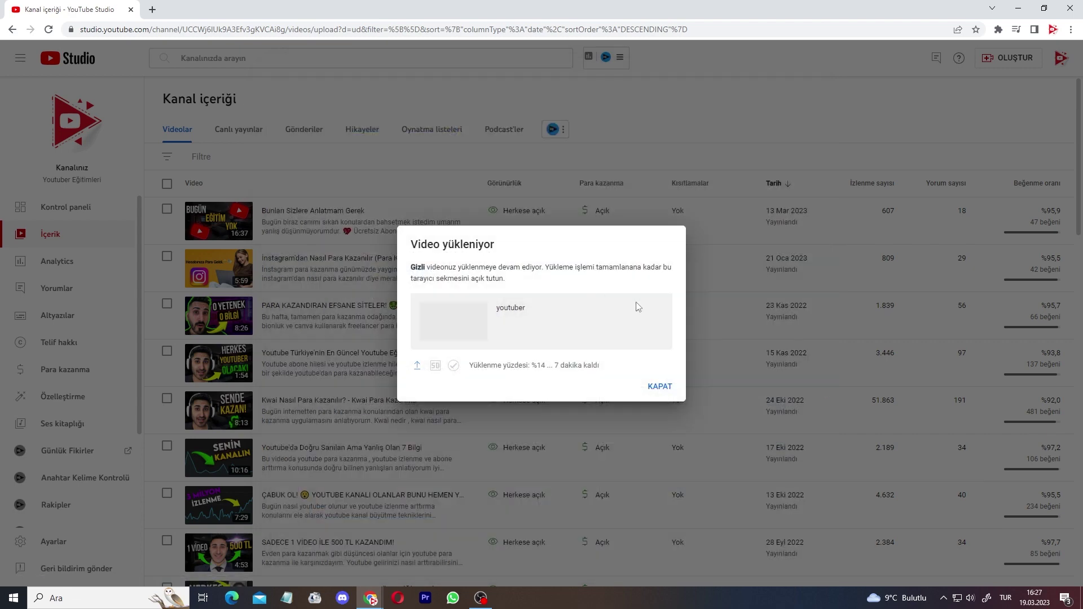
left_click(657, 387)
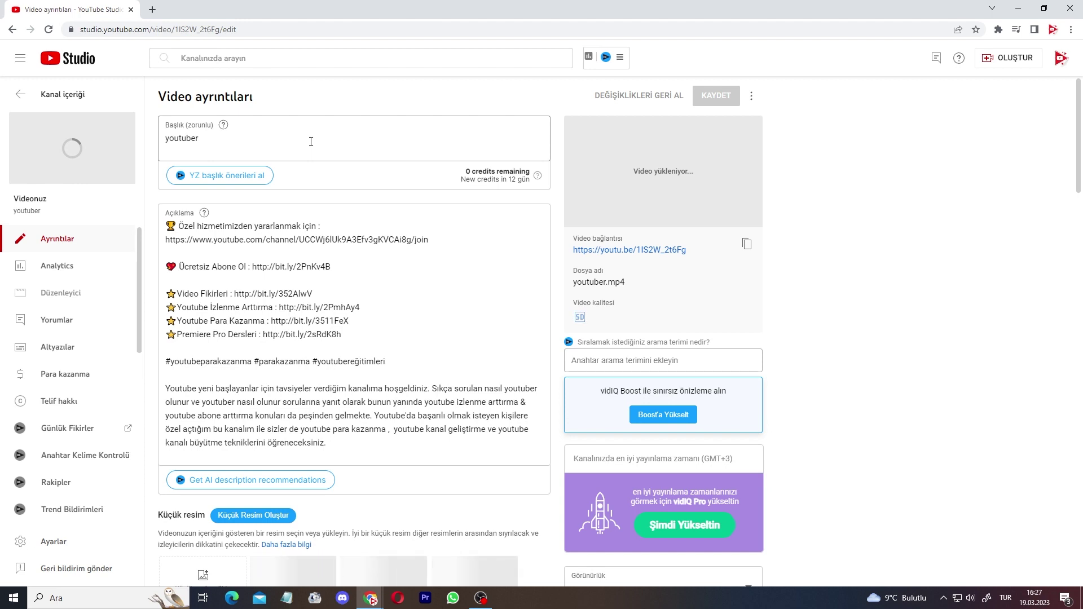
Clear the entire prefilled description in the uploaded video's details
left_click(315, 387)
key("ctrl+a")
key("BackSpace")
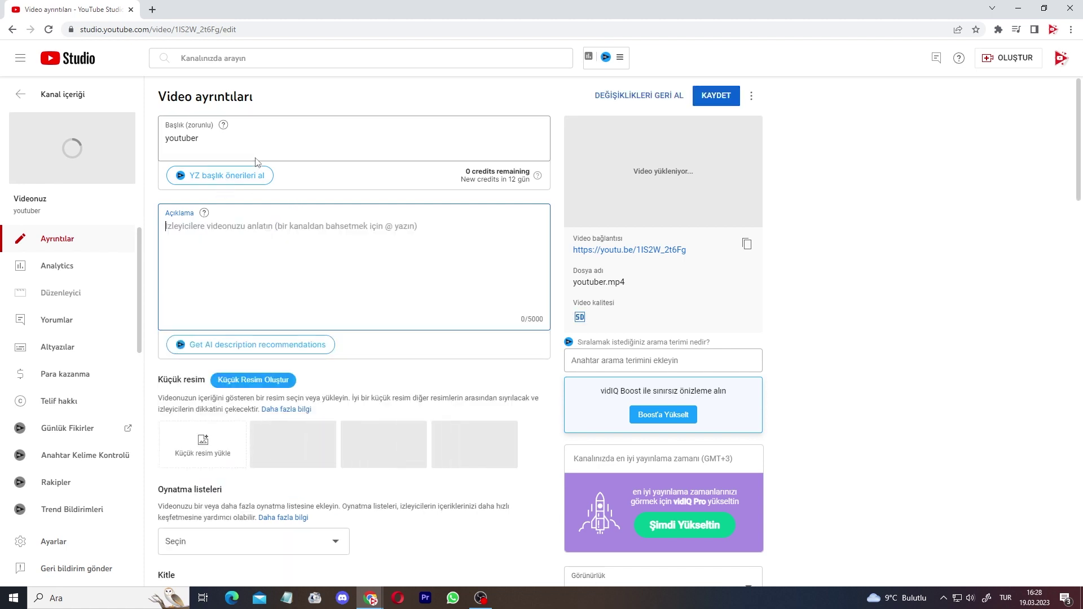
Replace the video's title with "KARIN KASI NASIL YAPILIR"
left_click(218, 135)
key("ctrl+a")
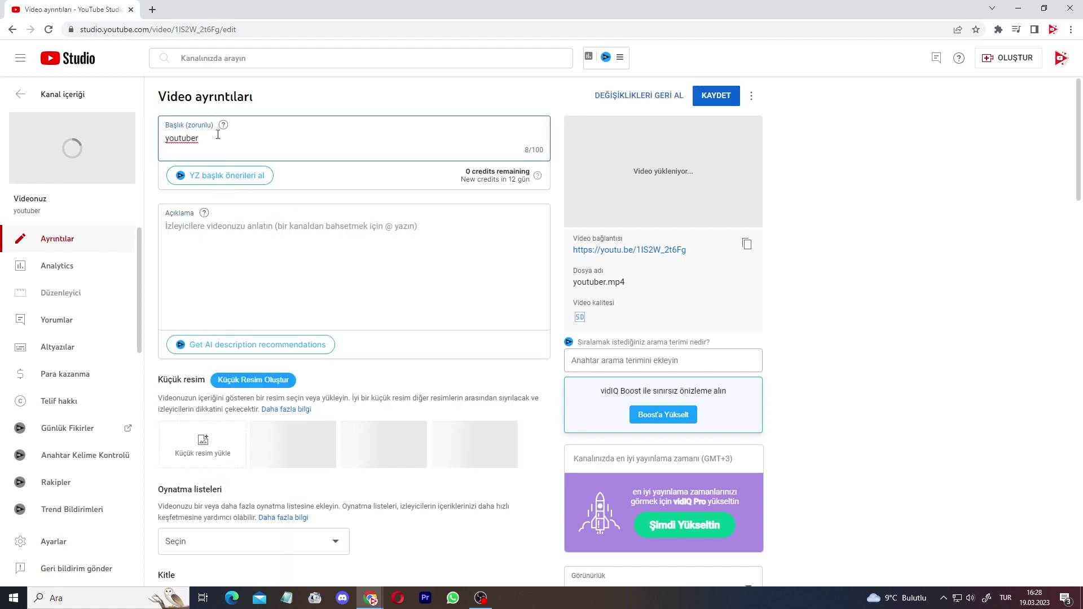
key("BackSpace")
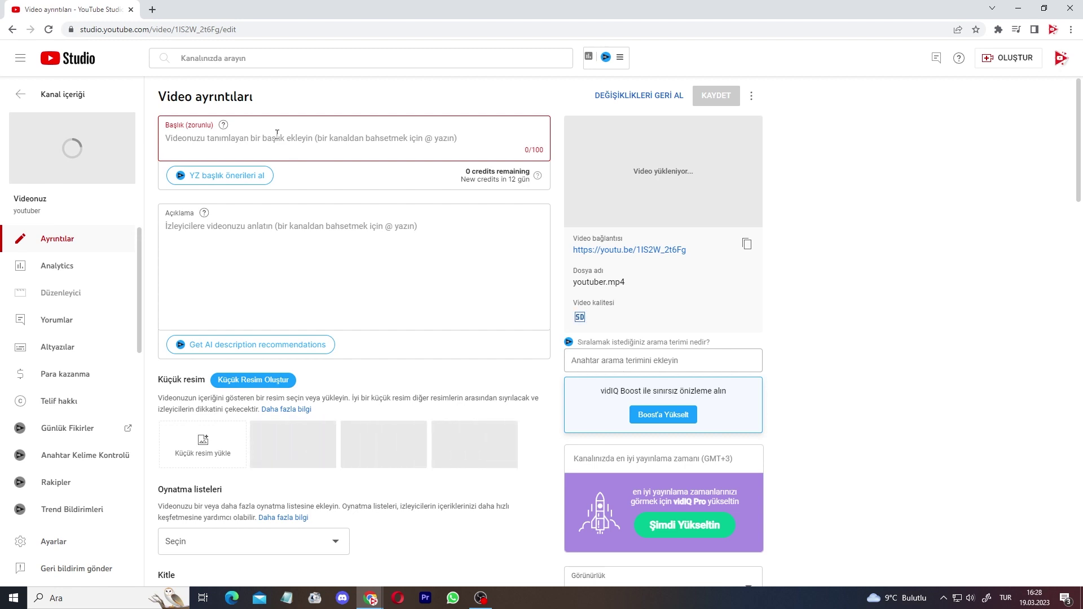
left_click(276, 133)
type("KARIN KASI NASIL")
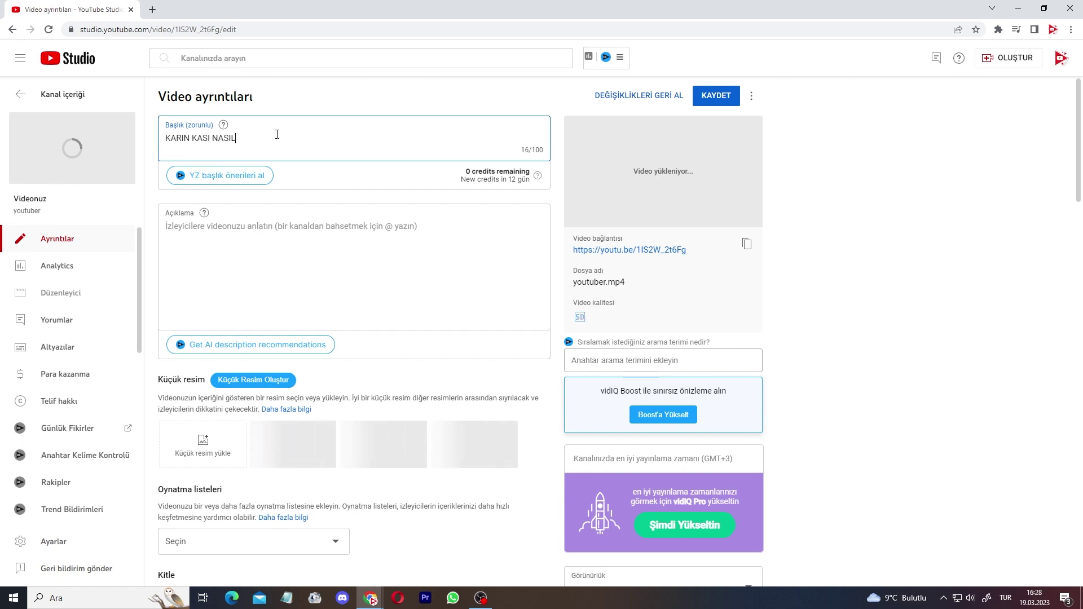
type(" YAPILIR")
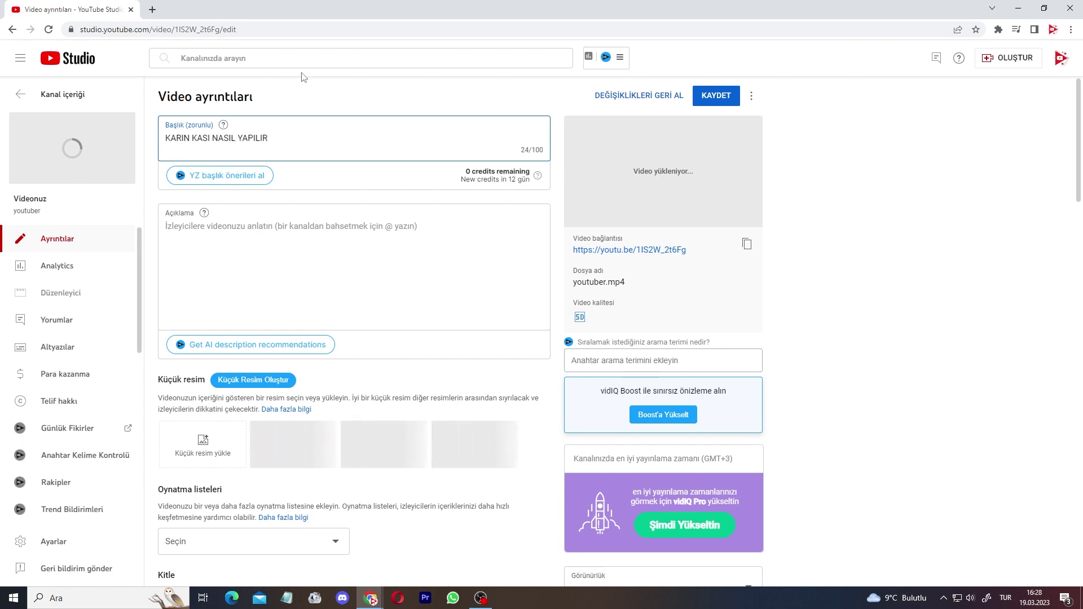
left_click(316, 111)
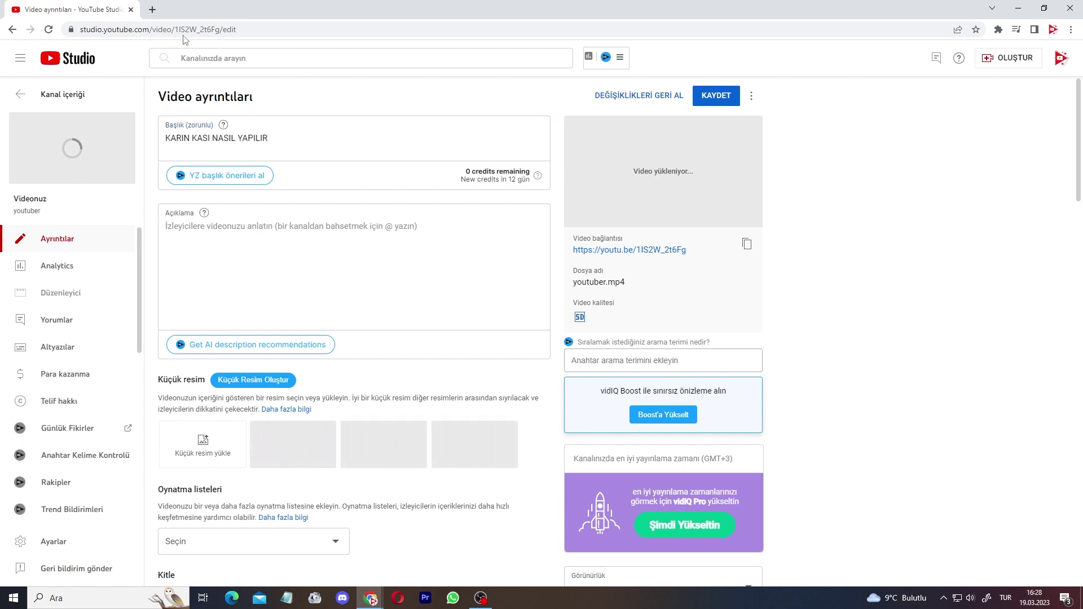
Open YouTube in a new tab, enter "karın kası" as the search term and compare the suggestions with the video's title
left_click(153, 10)
left_click(412, 57)
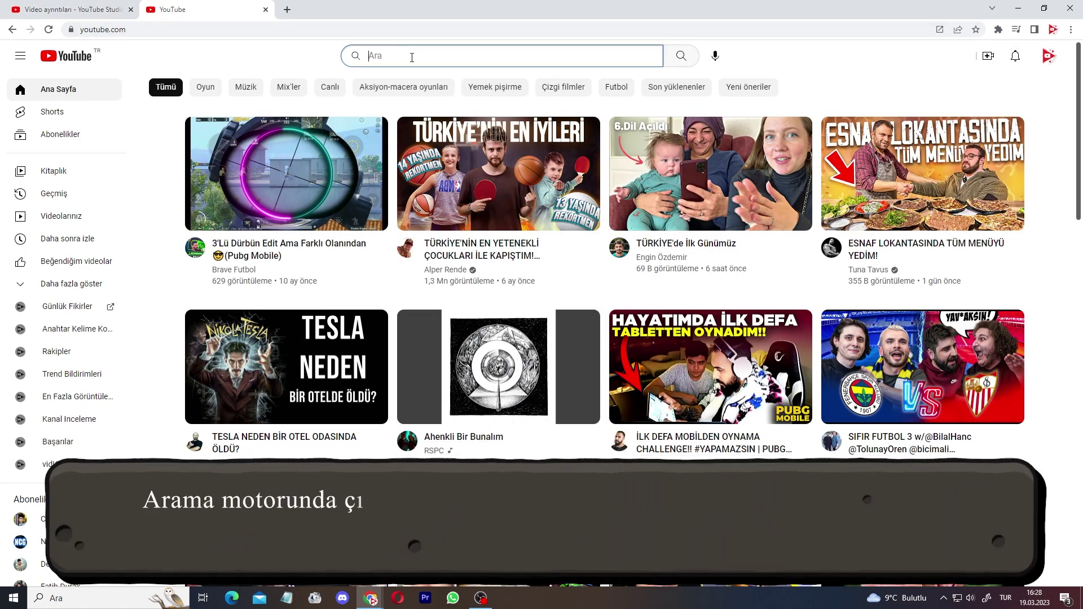
type("karın kası")
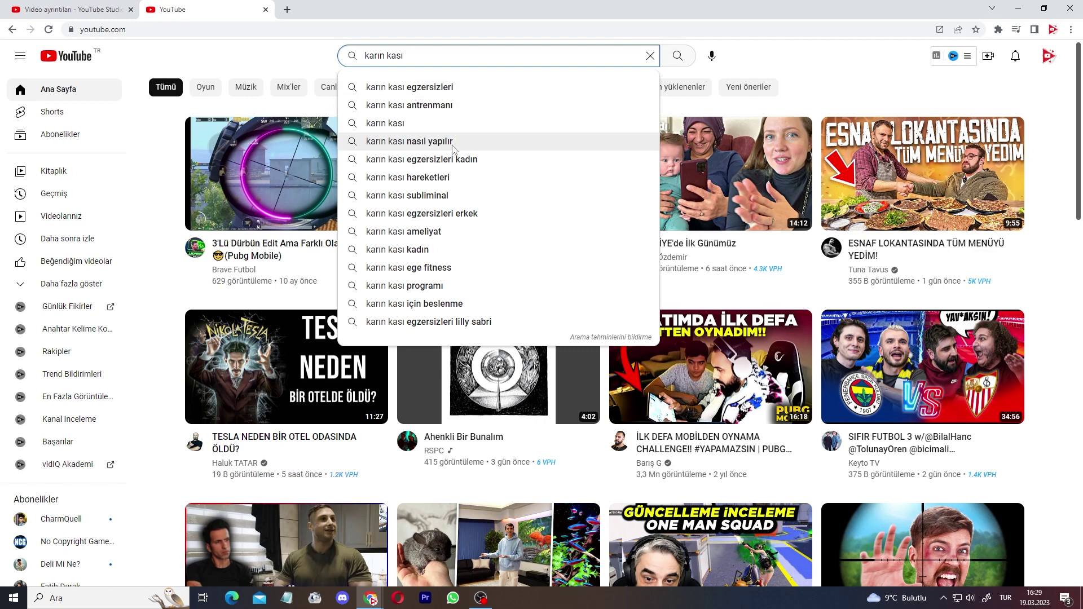
mouse_move(89, 4)
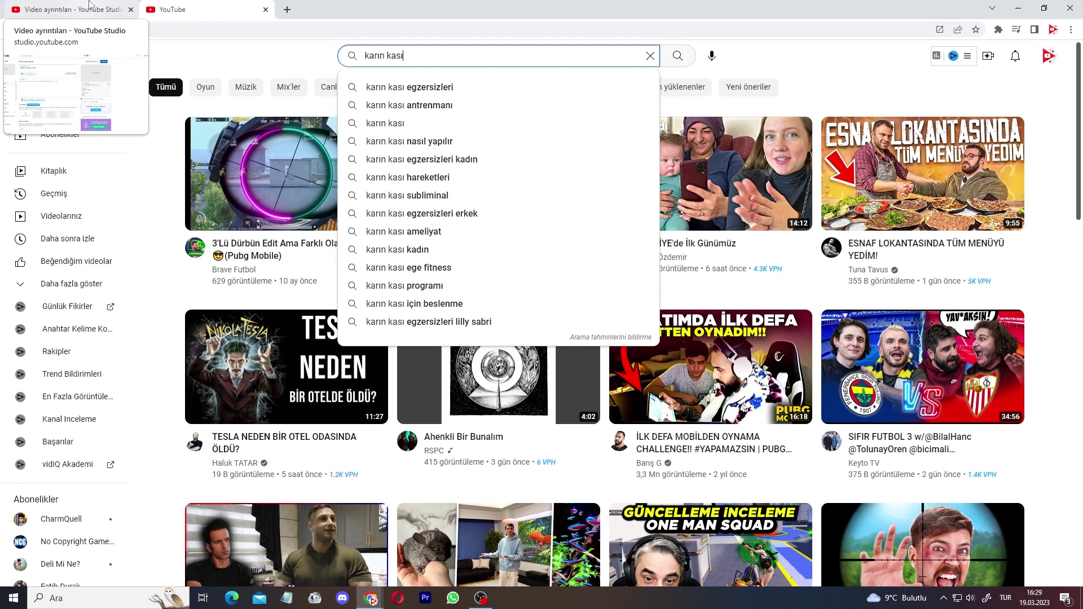
left_click(89, 5)
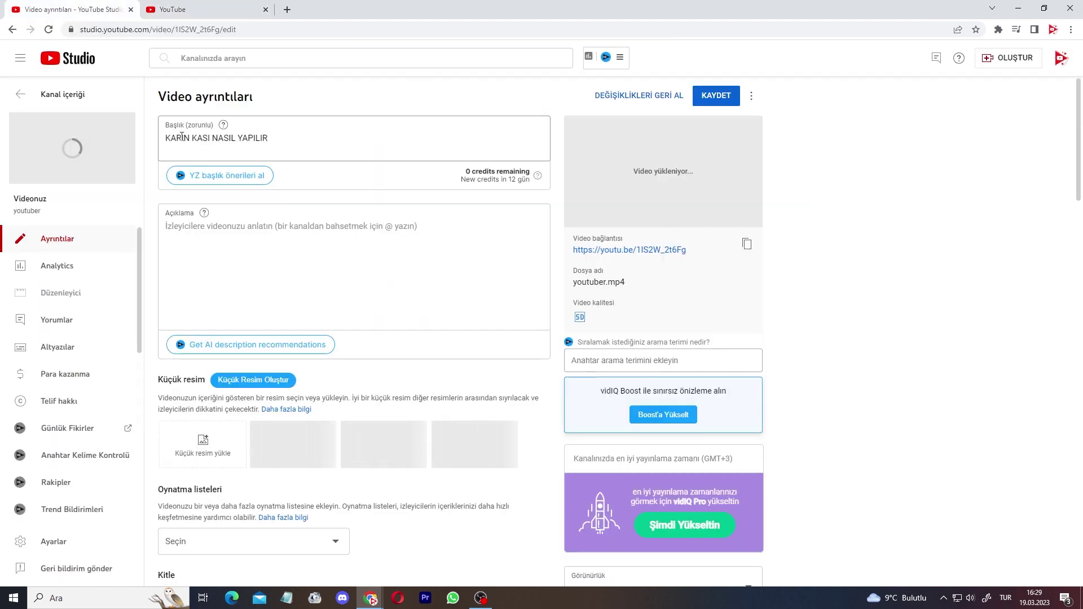
key("ctrl+Tab")
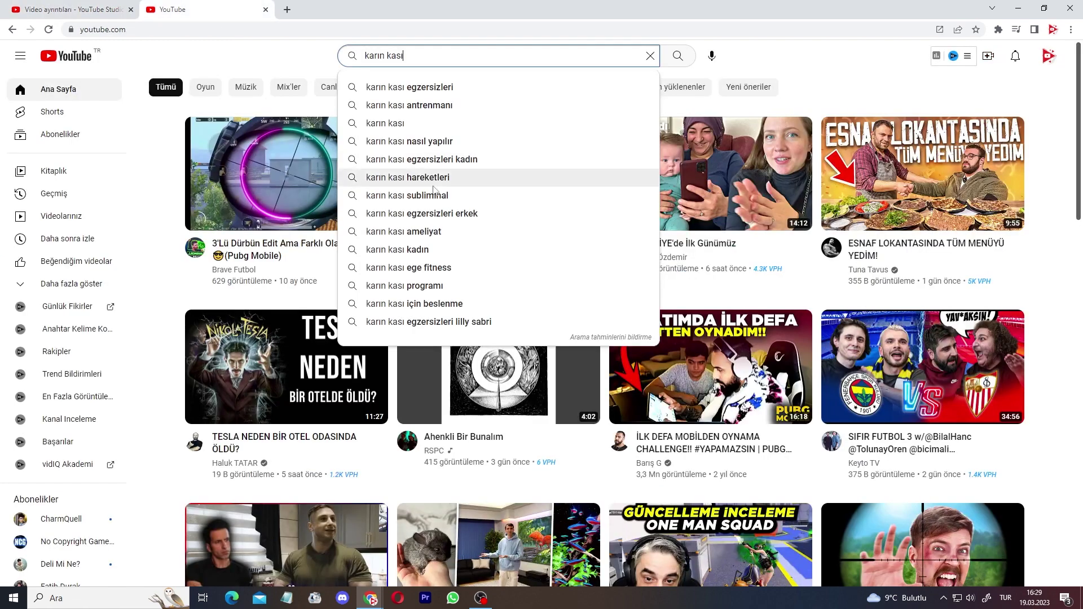
key("ctrl+Tab")
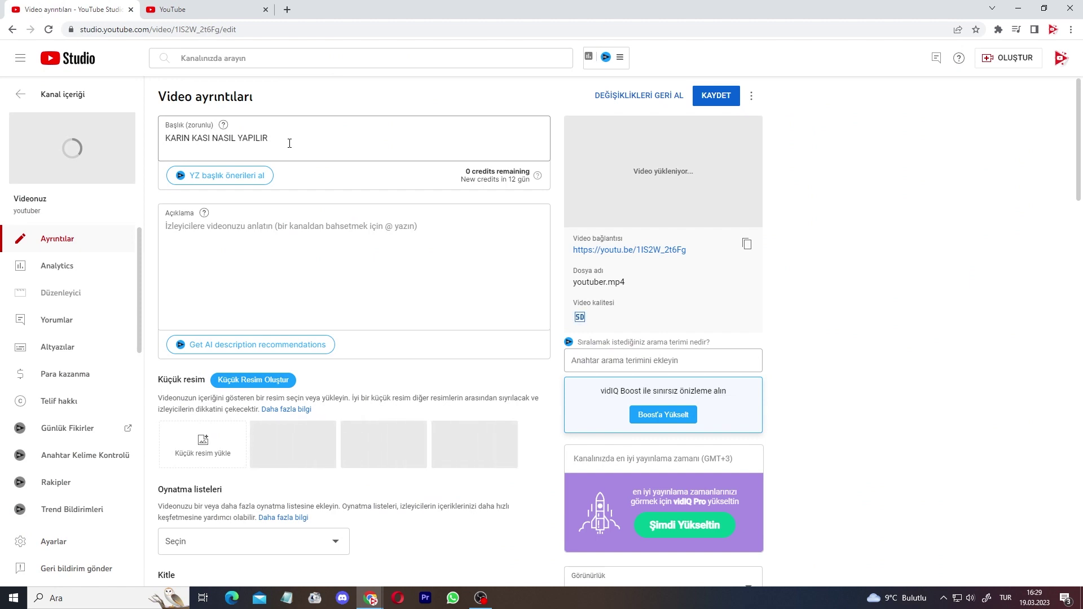
left_click(167, 139)
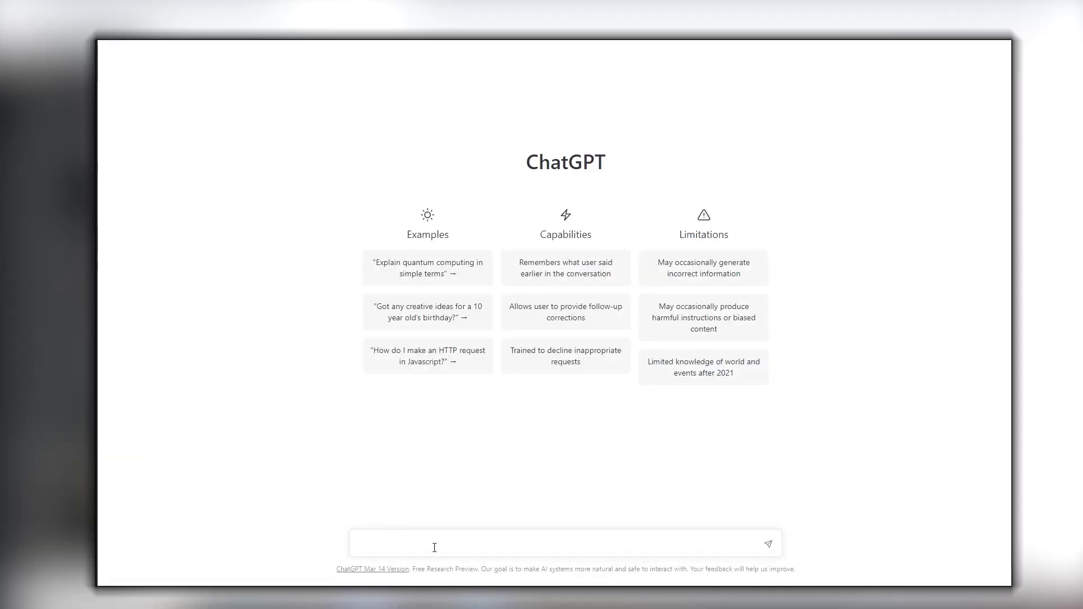
Ask ChatGPT: "Youtube'da karın kası nasıl yapılır ile alakalı bir video oluşturdum ilginç bir başlık önerebilir misin"
type("Youtube'da karın kası nasıl yapılır ile alakalı bir video oluşturdum ilginç bir başlık önerebilir misin")
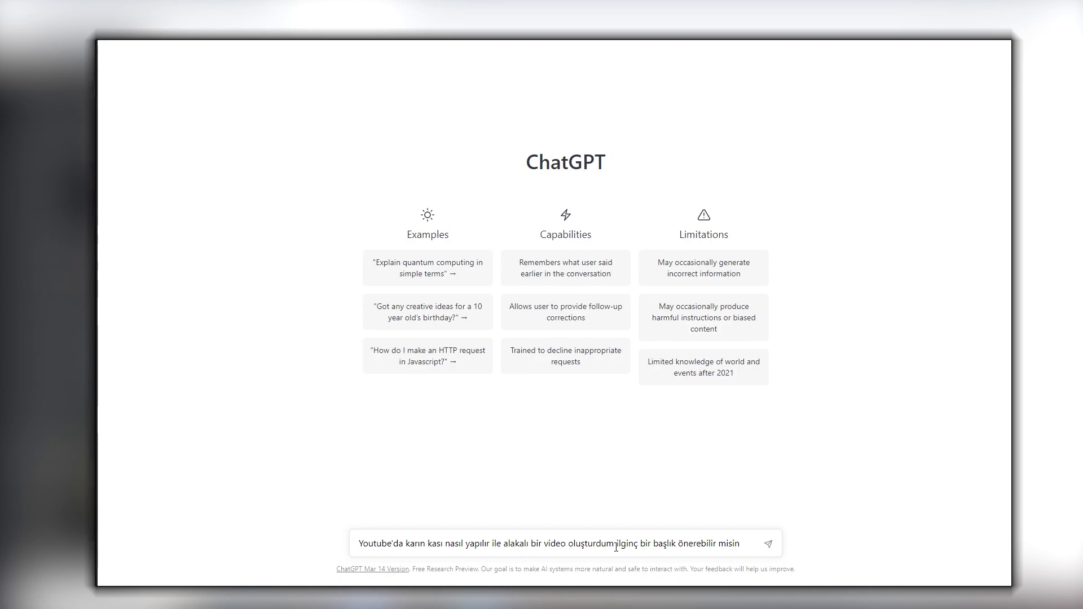
key("Return")
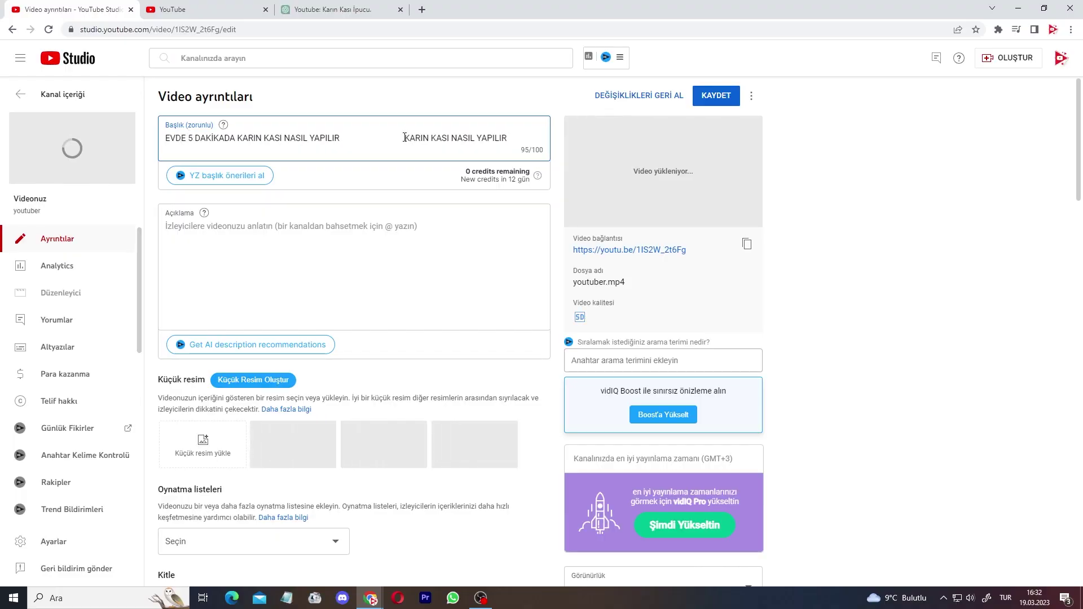
In YouTube Studio, remove the repeated trailing phrase from the title, leaving "EVDE 5 DAKİKADA KARIN KASI NASIL YAPILIR"
left_click_drag(405, 137, 525, 137)
left_click(363, 138)
key("BackSpace")
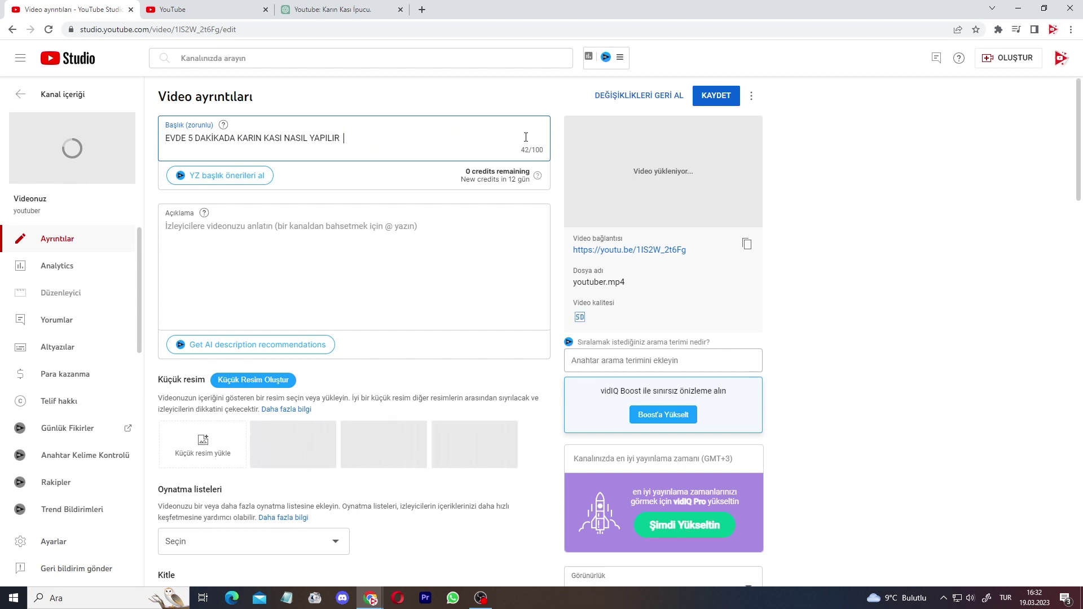
left_click(891, 306)
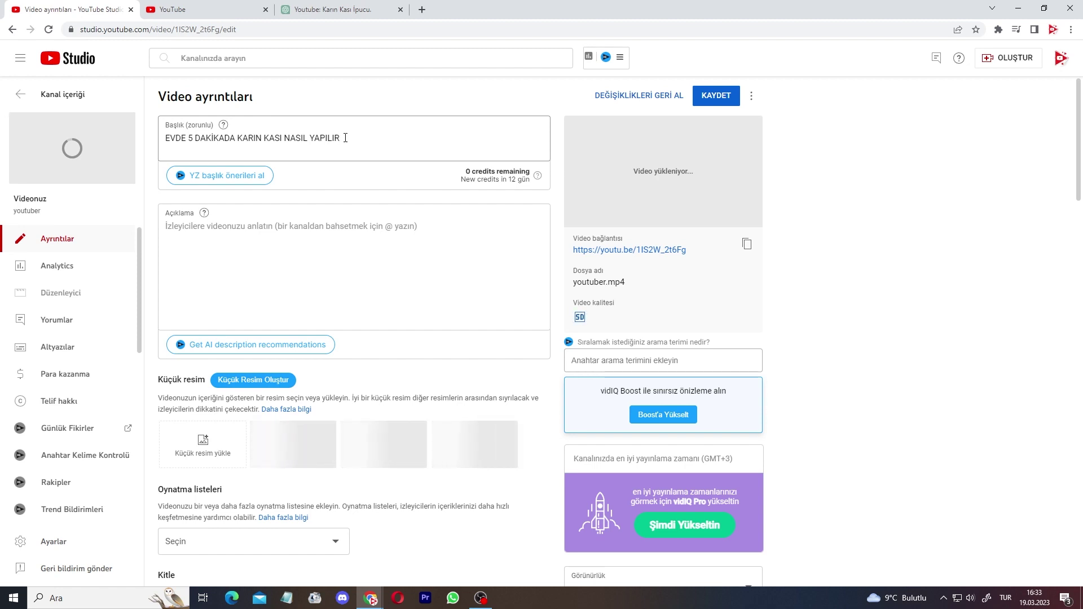
Replace the whole video title with "İSTANBULUN EN TEHLİKELİ MAHALLESİ"
left_click(326, 145)
left_click_drag(343, 139, 165, 139)
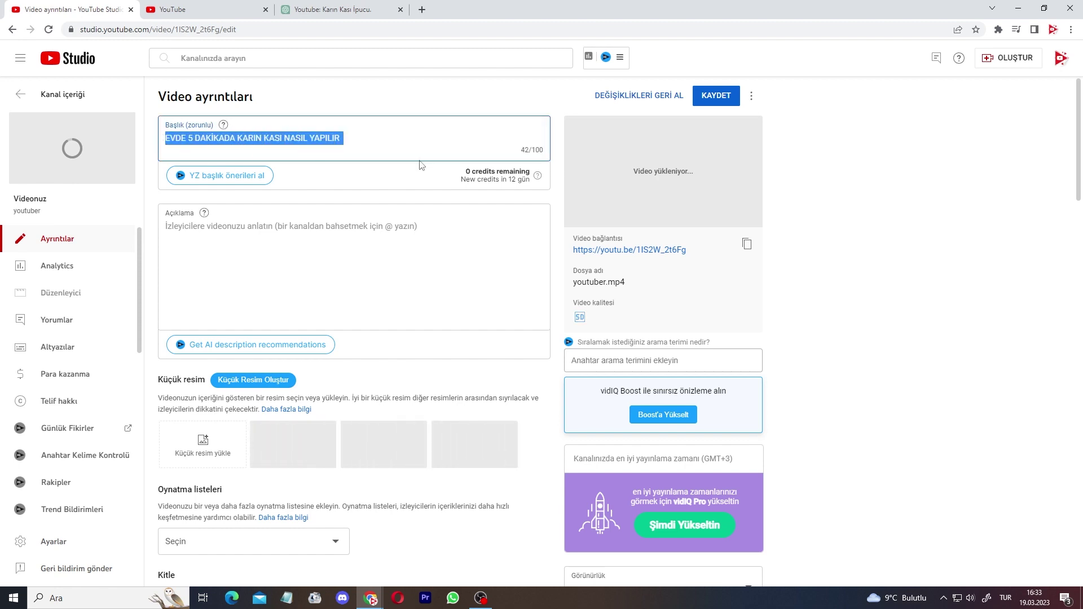
key("BackSpace")
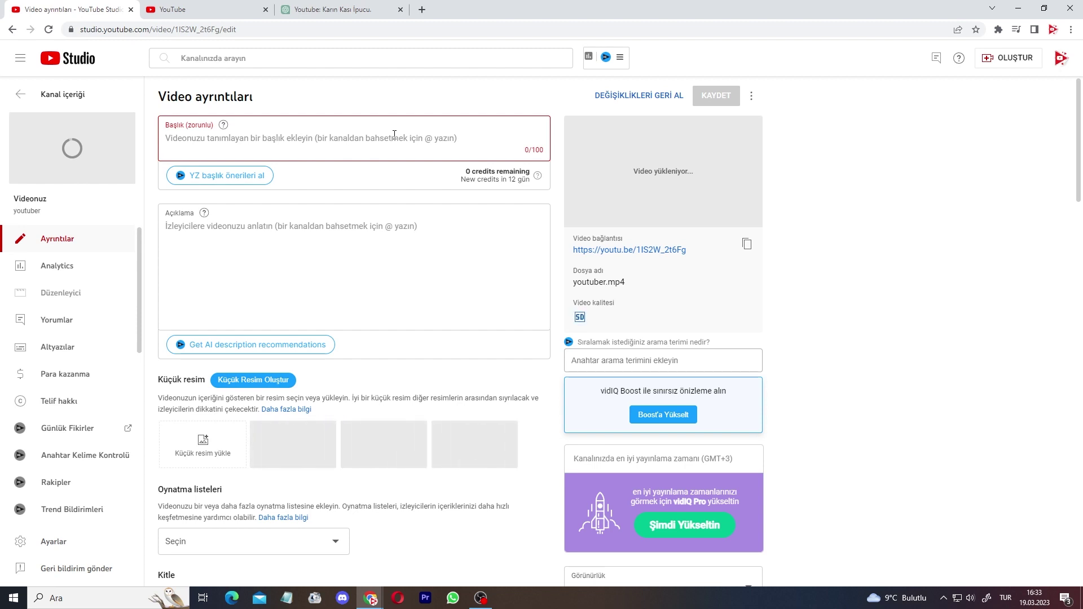
type("İSTANBU")
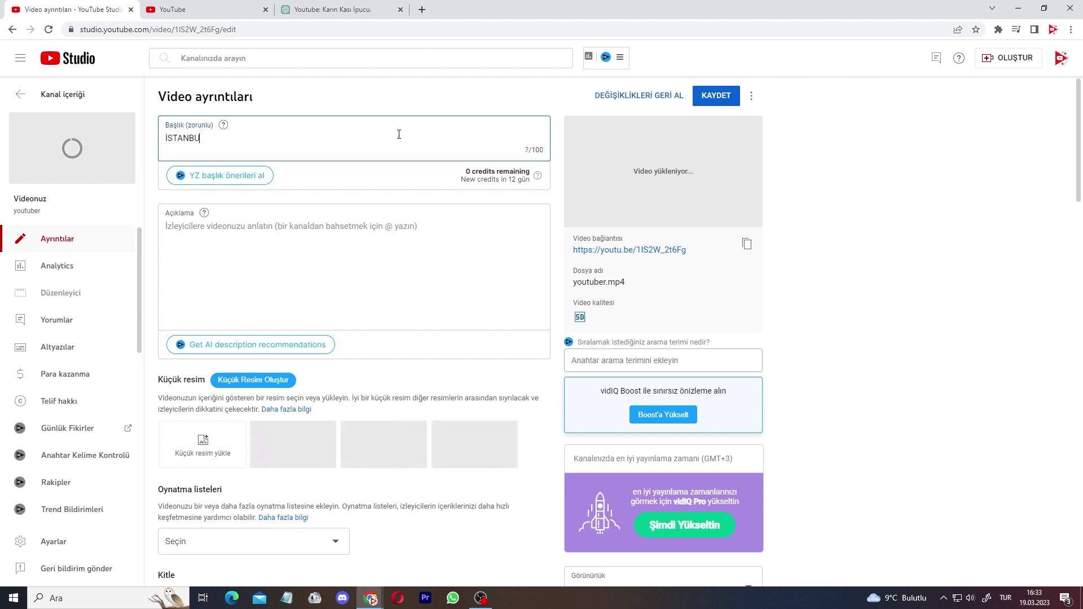
type("LUN EN TEHLİKELİ MAHALLESİ")
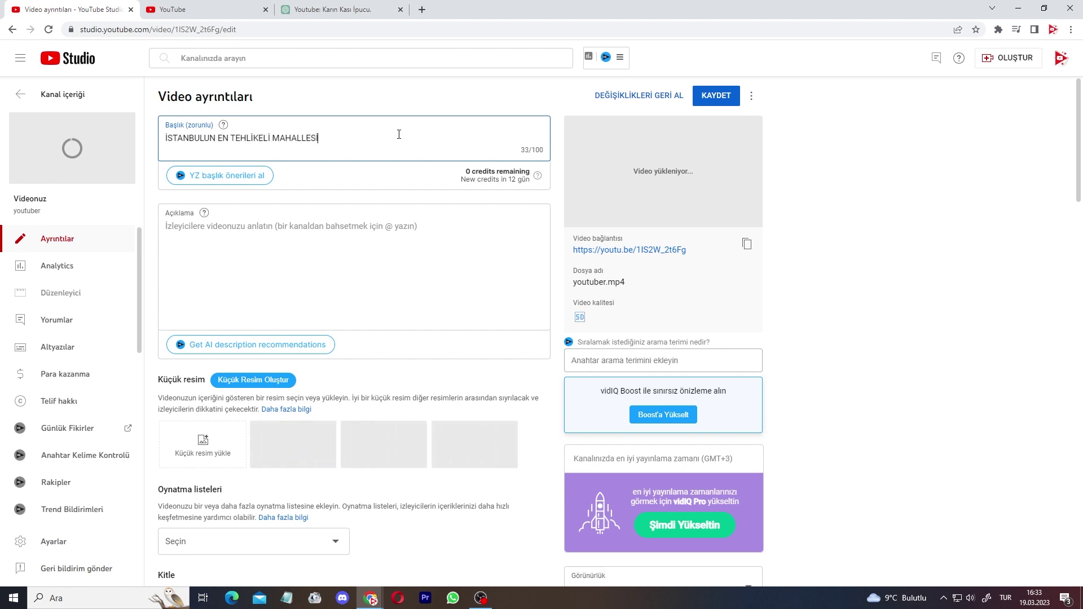
Rewrite the video title as "İSTANBULUN EN TEHLİKELİ MAHALLESİNDE YAŞADIĞIM OLAY!"
key("ctrl+a")
type("İSTANBULUN EN TE")
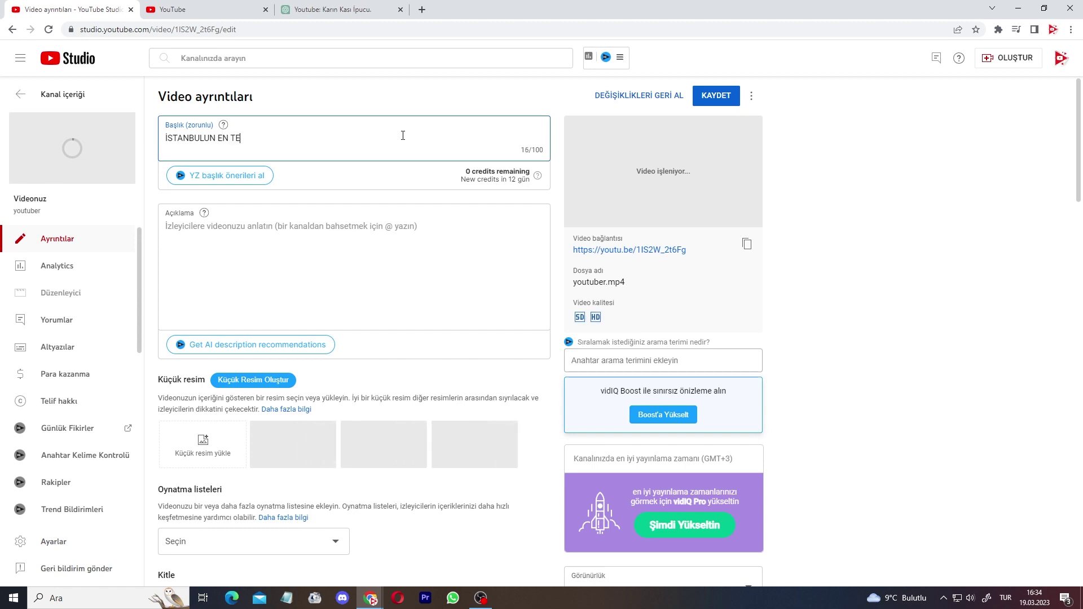
type("HLİKELİ MAHALLESİN")
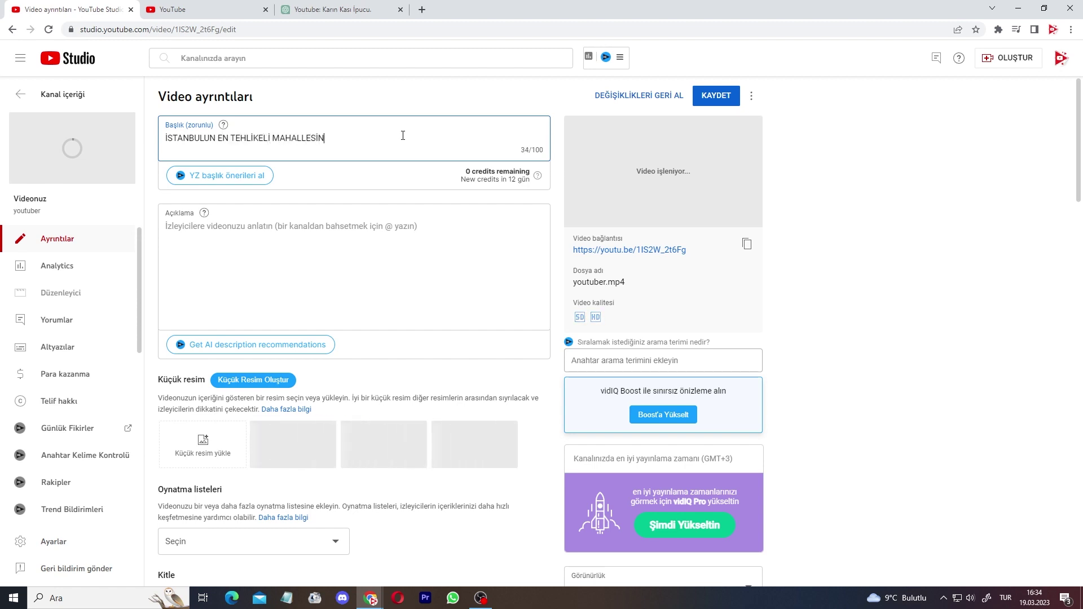
type("DE YAŞADIĞIM OLA")
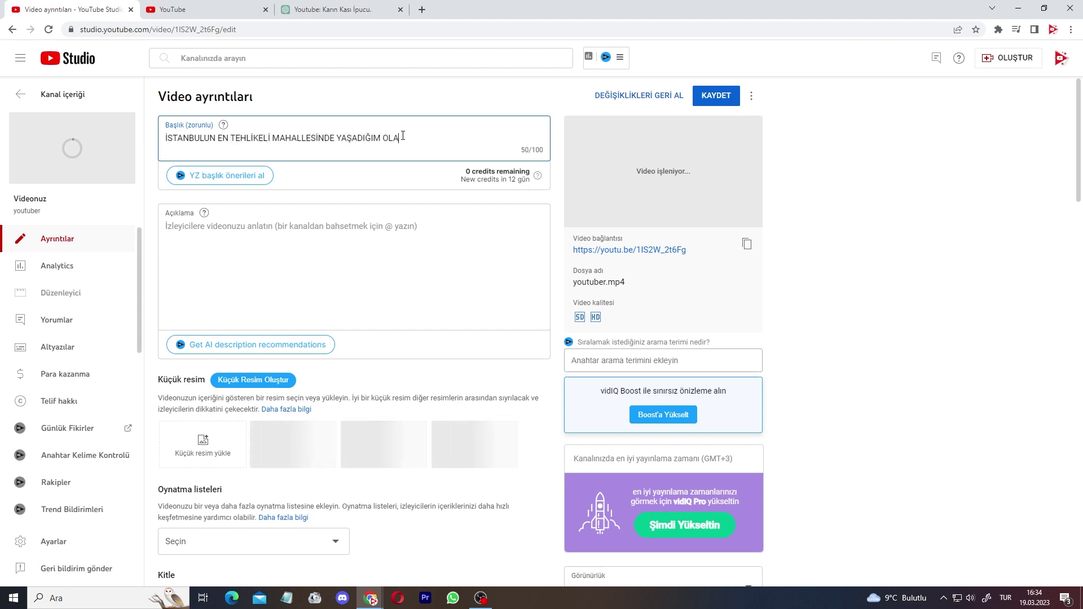
type("Y!")
left_click(428, 100)
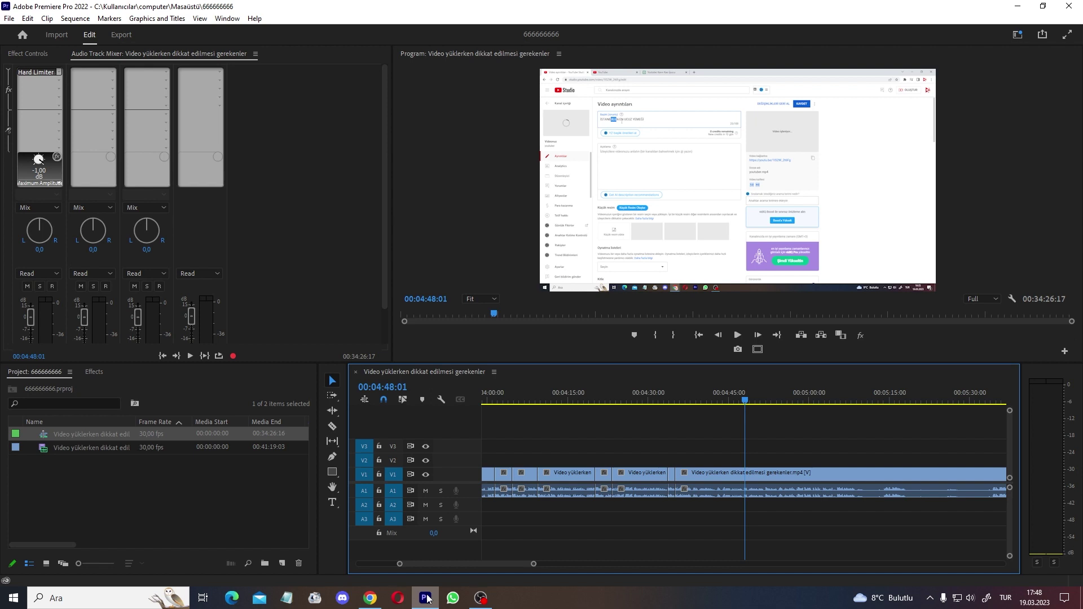
Open the video "DİLİNİ BİLMEDİĞİM SARHOŞ PEŞİME TAKILINCA" from the travel channel and compare its full-size thumbnail with its title
left_click(425, 597)
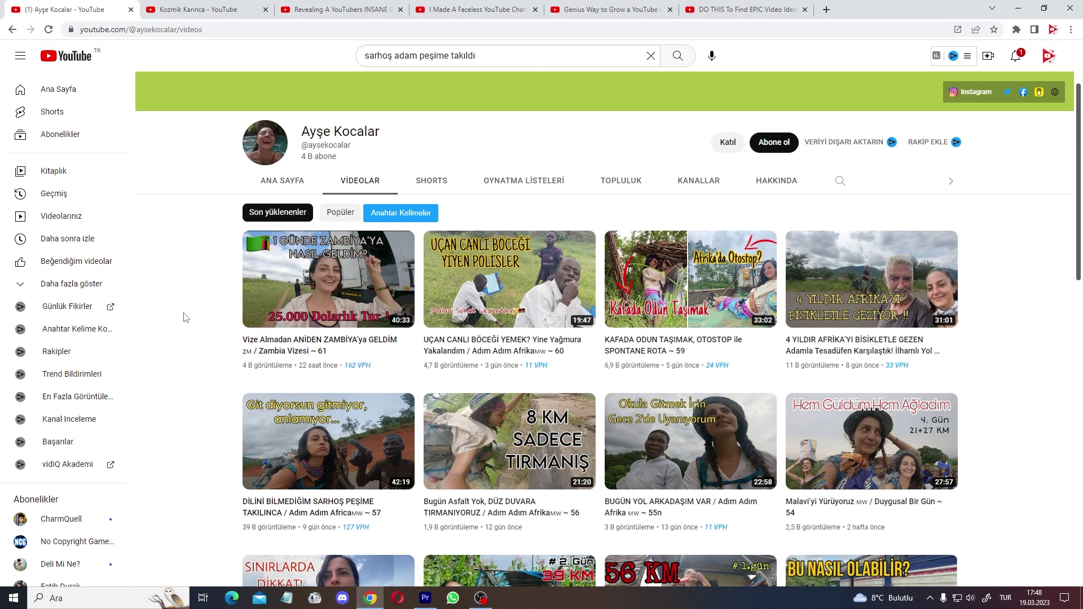
scroll(226, 322, "down", 1)
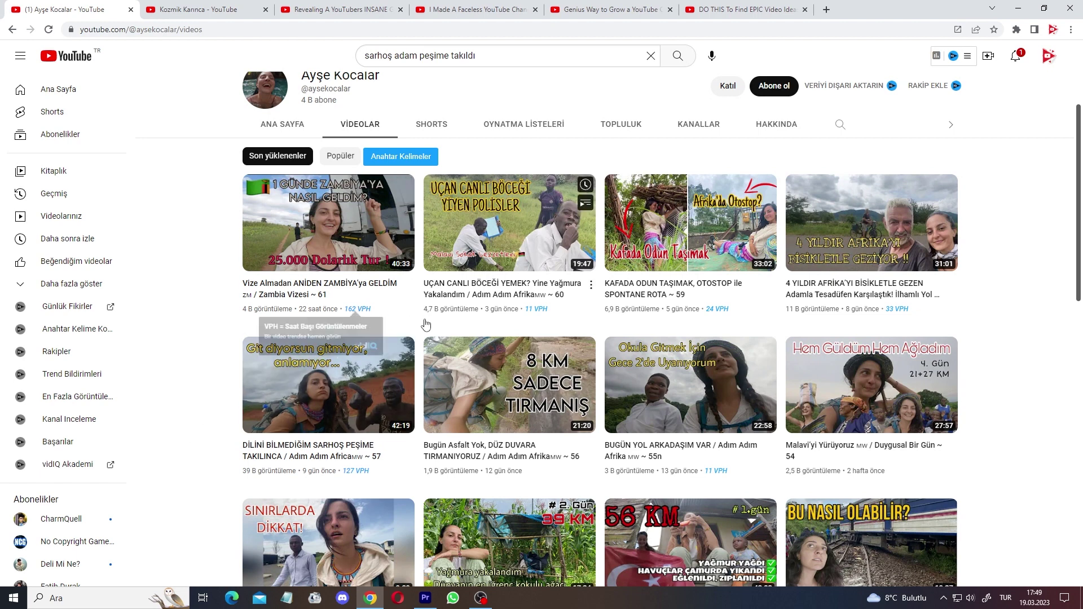
left_click(316, 389)
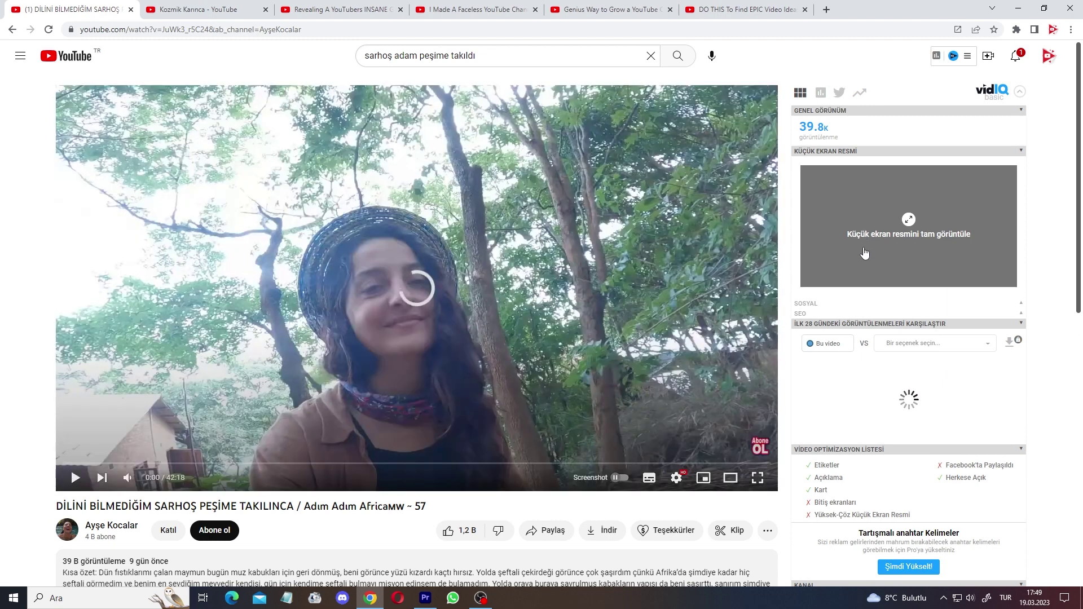
left_click(885, 226)
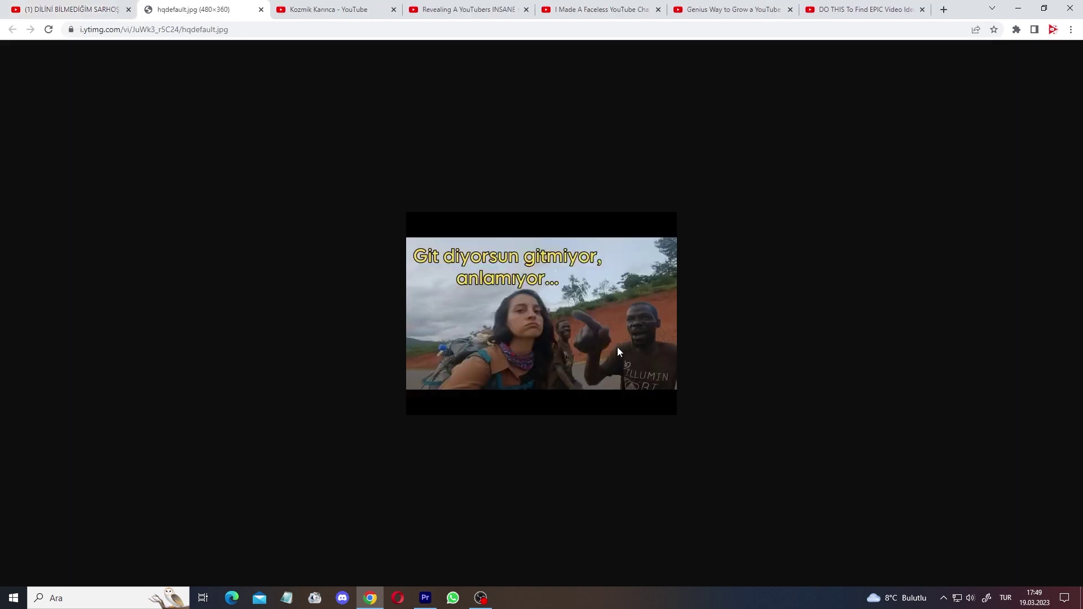
left_click(67, 9)
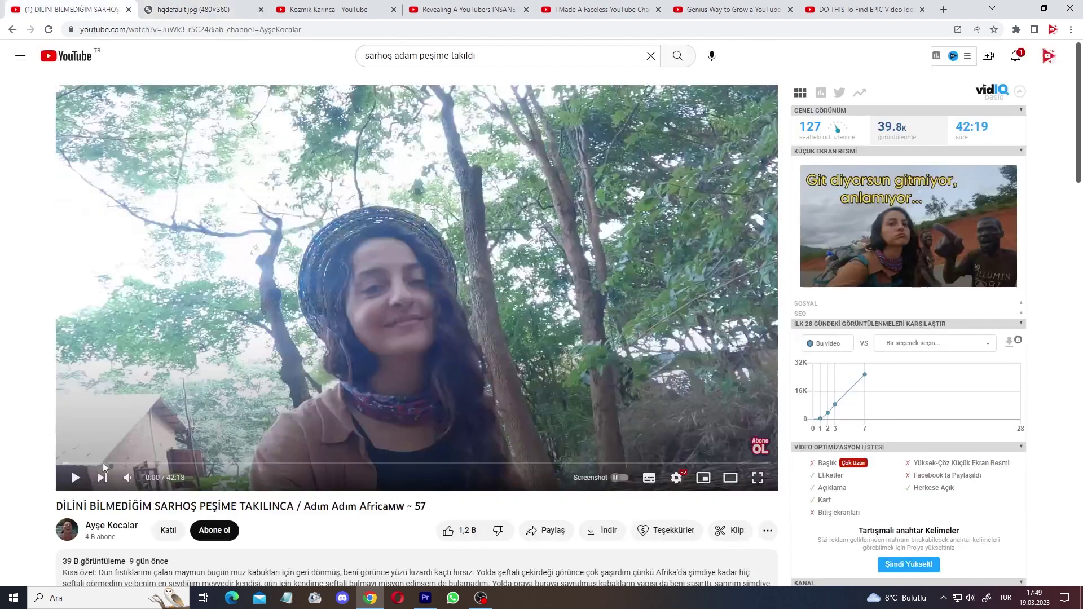
left_click(144, 6)
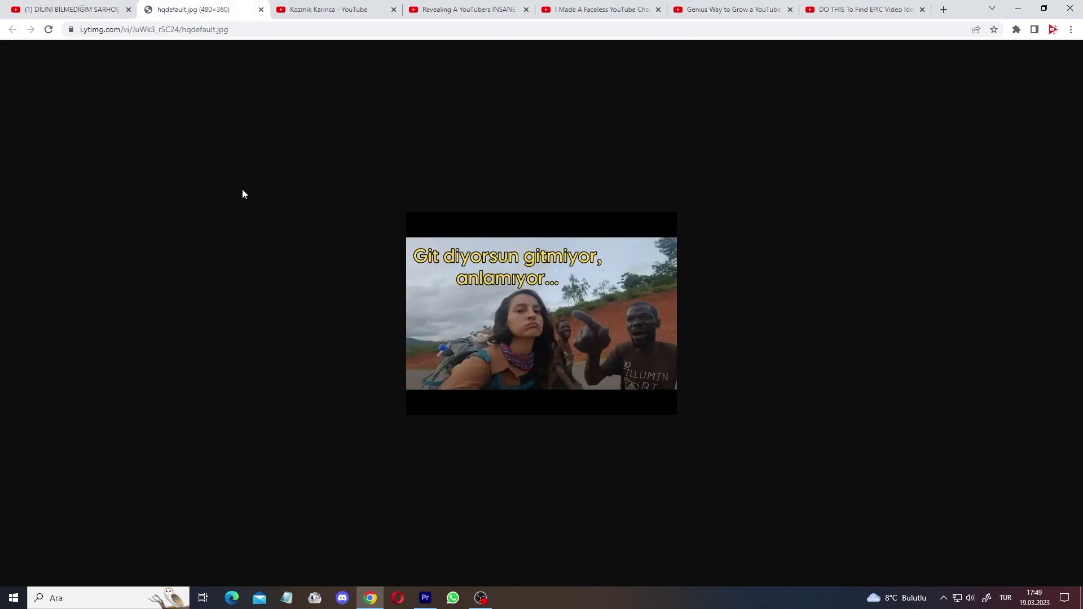
left_click(82, 12)
Return to the travel channel's video list and examine the titles and thumbnails of its recent uploads
key("alt+Left")
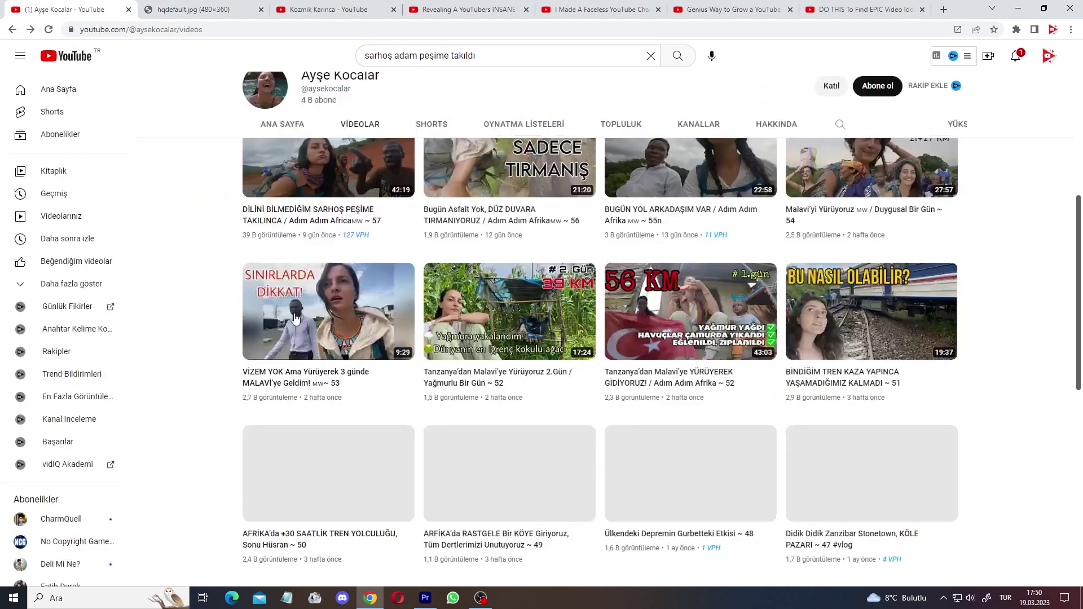
scroll(208, 373, "up", 6)
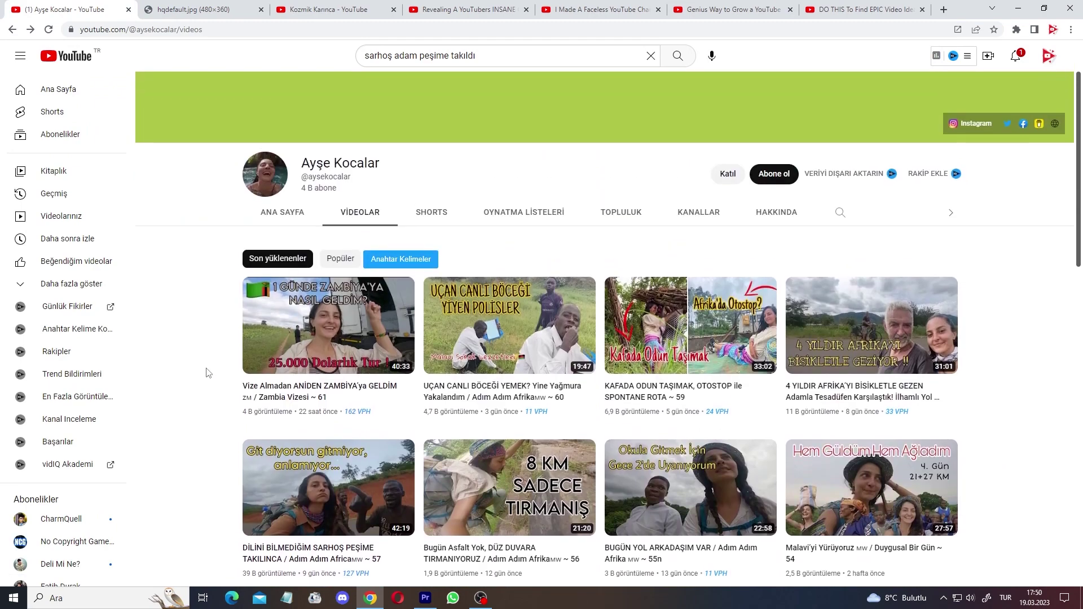
scroll(208, 373, "down", 2)
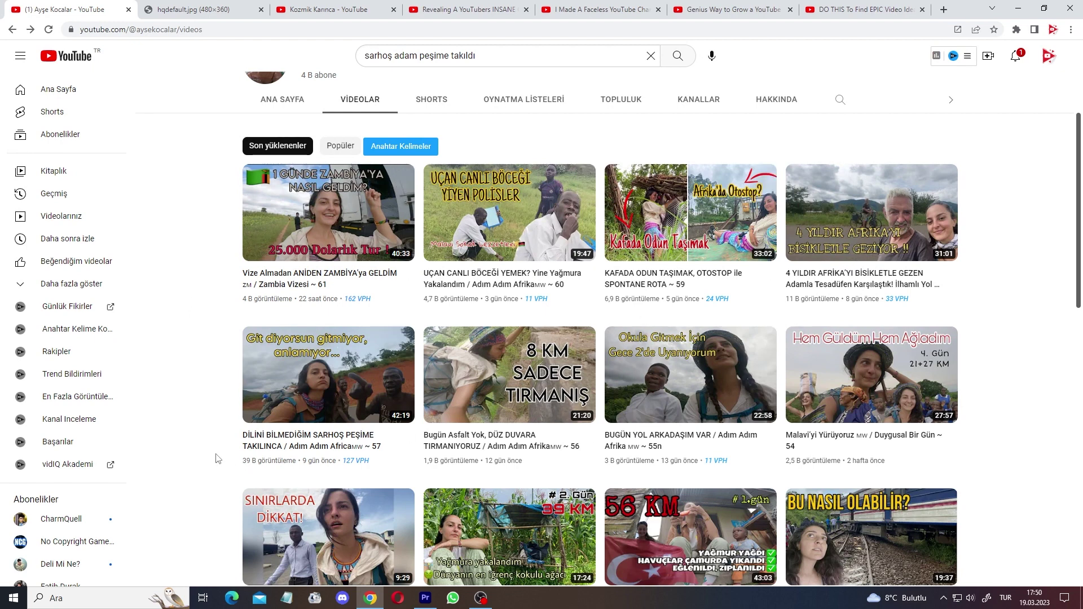
mouse_move(245, 470)
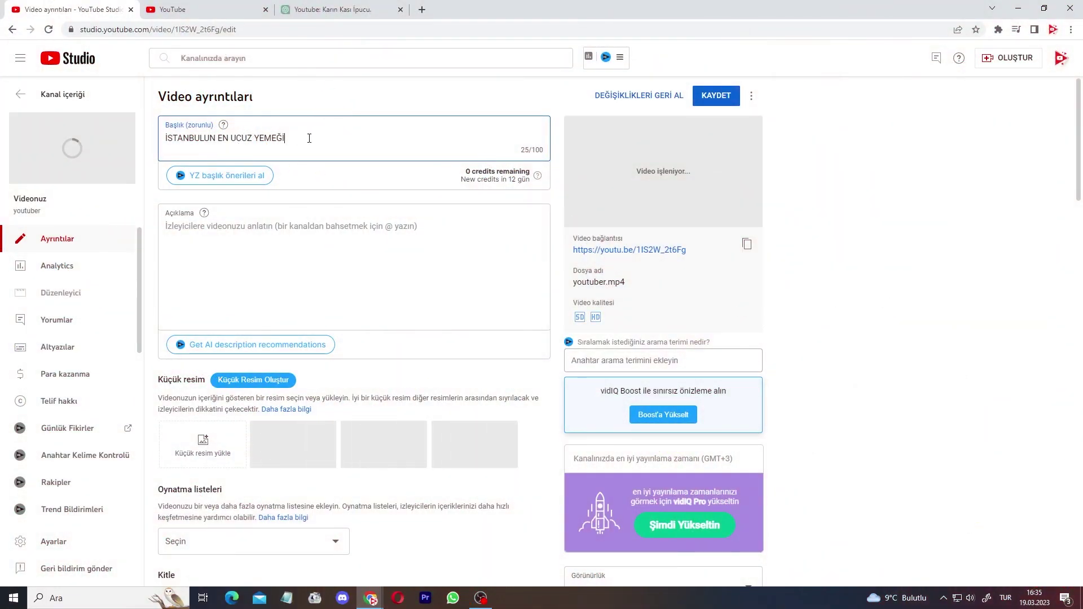
In YouTube Studio, replace the video title with "İSTANBULUN EN KORKUTUCU OTELİNDE 1 GÜN!"
left_click(361, 110)
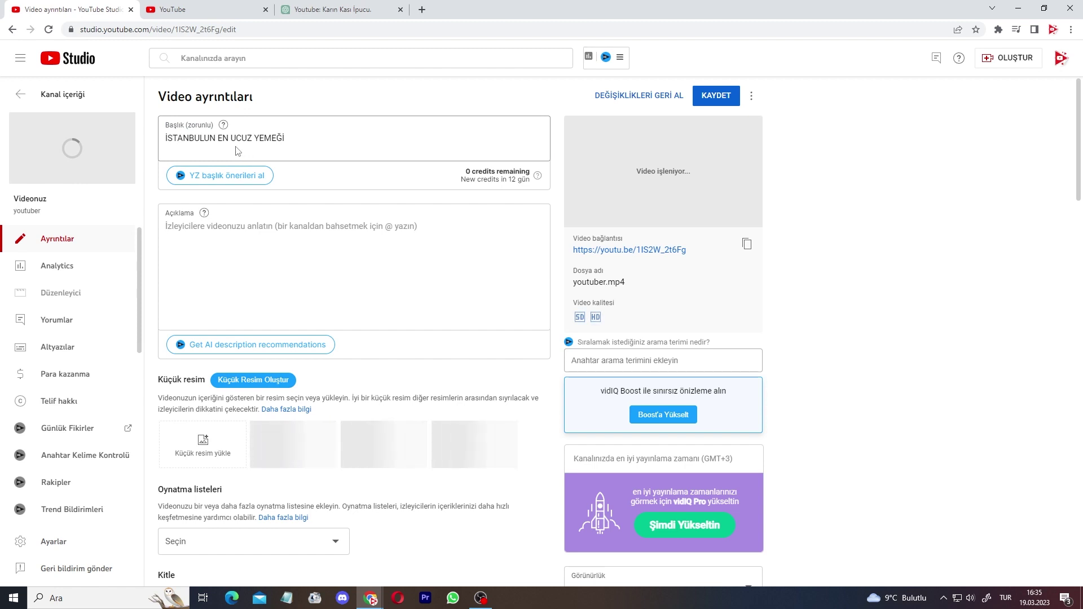
left_click_drag(193, 146, 298, 150)
left_click(310, 113)
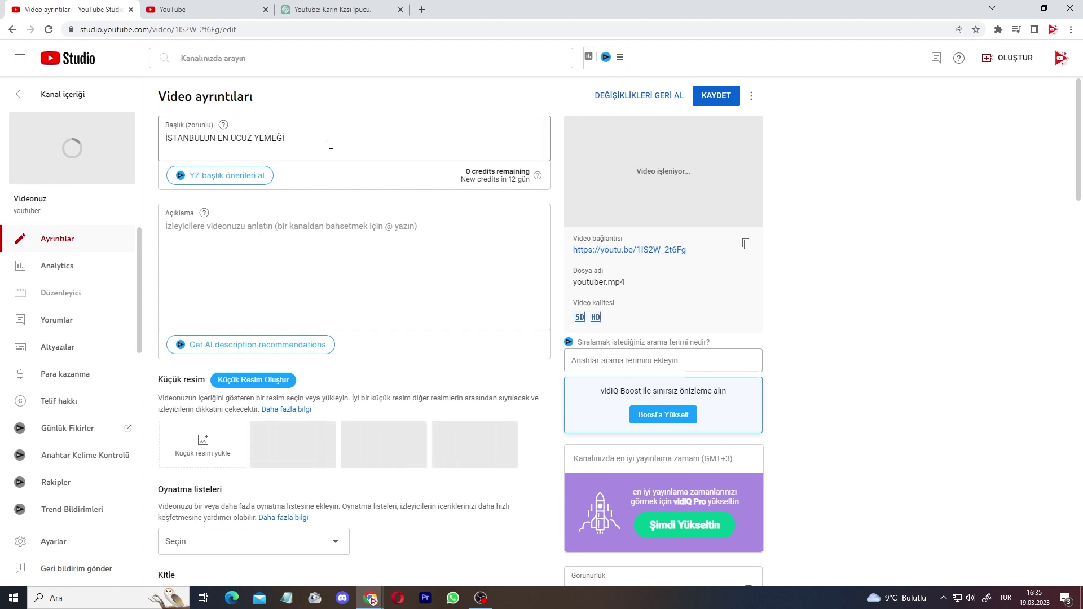
triple_click(373, 145)
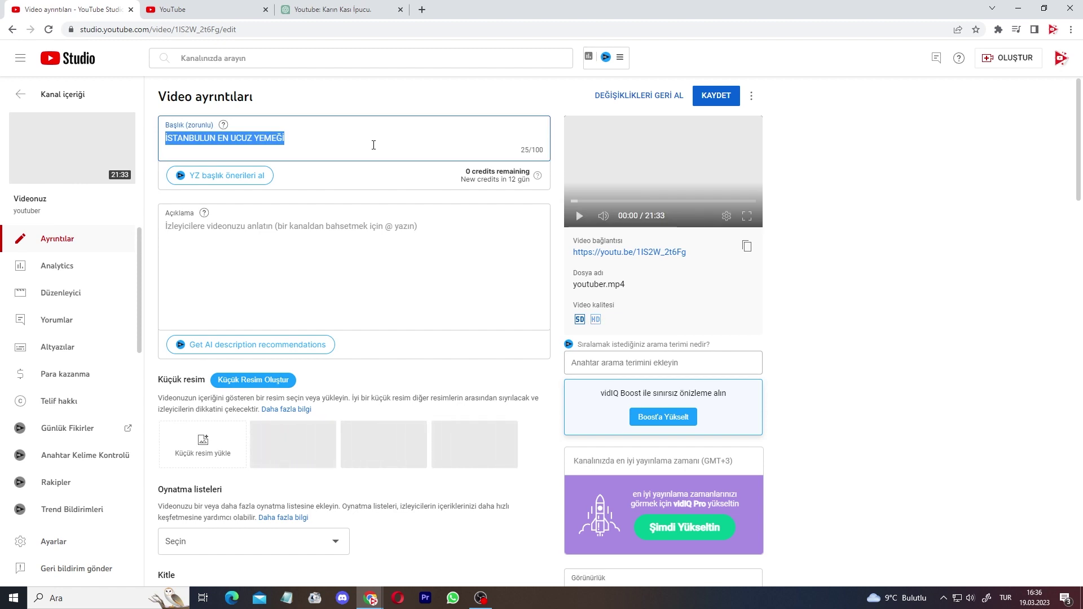
type("İSTANBULUN EN KORKUTUCU OTELİNDE 1 GÜN")
left_click(873, 228)
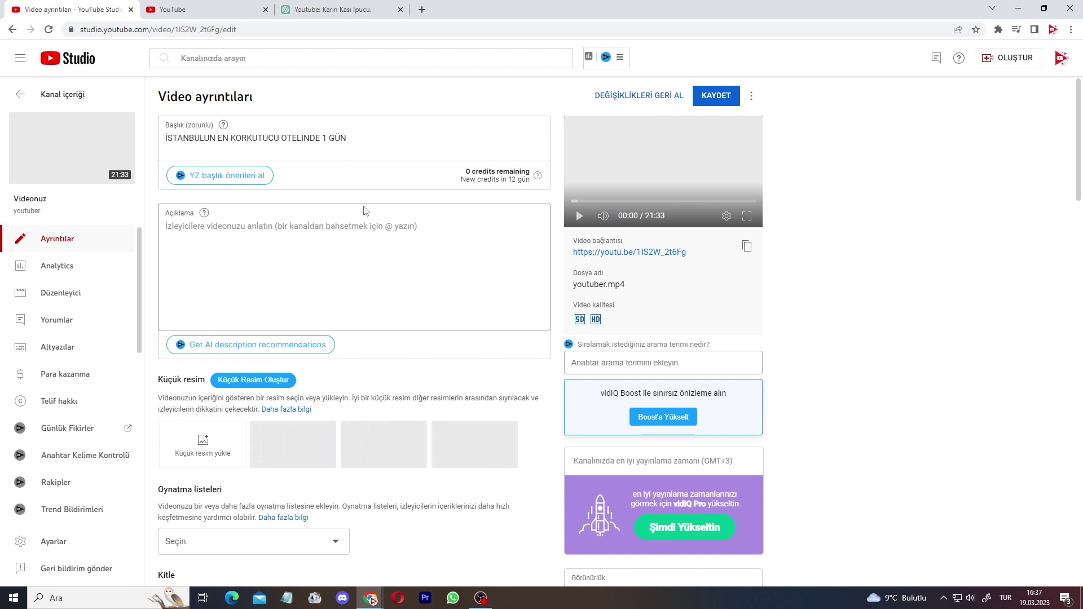
left_click(361, 137)
type("!")
Write a short summary of the scary hotel trip in the description, followed by the "Ücretsiz Abone Ol" link and four starred topic links
left_click(328, 226)
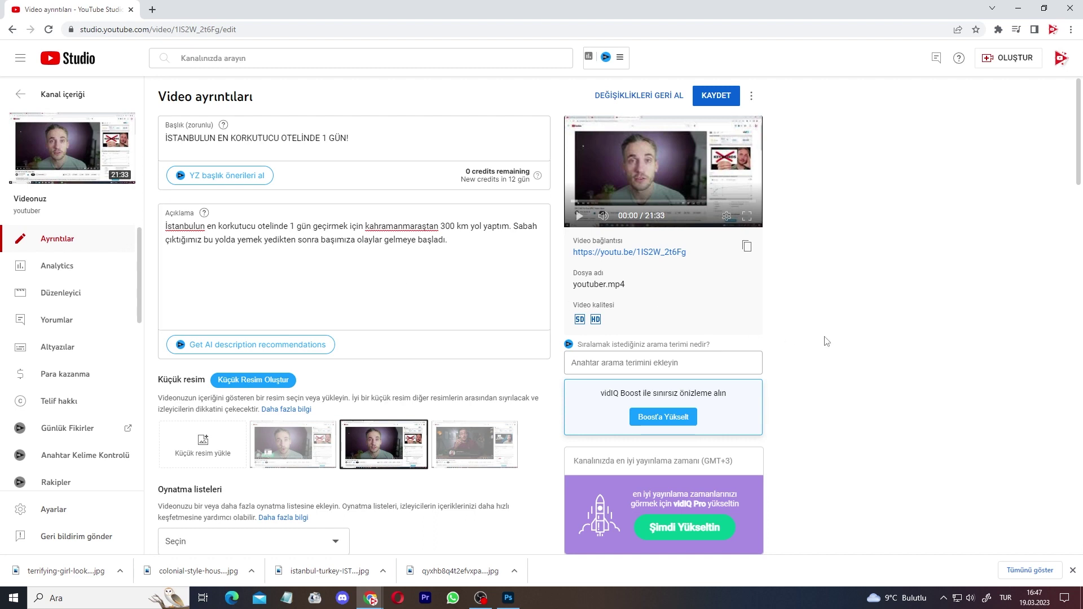
left_click(455, 261)
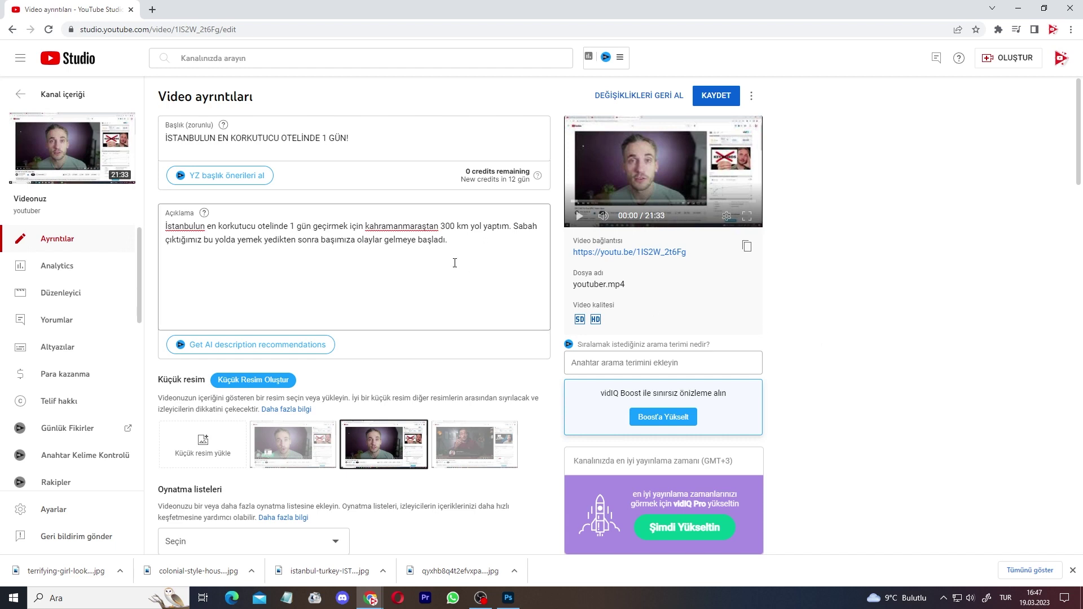
type("❤ Ücretsiz Abone Ol : http://bit.ly/2PnKv4B  ⭐Video Fikirleri : http://bit.ly/352AlwV ⭐Youtube İzlenme Arttırma : http://bit.ly/2PmhAy4 ⭐Youtube Para Kazanma : http://bit.ly/3511FeX ⭐Premiere Pro Dersleri : http://bit.ly/2sRdK8h")
key("Return")
key("Return")
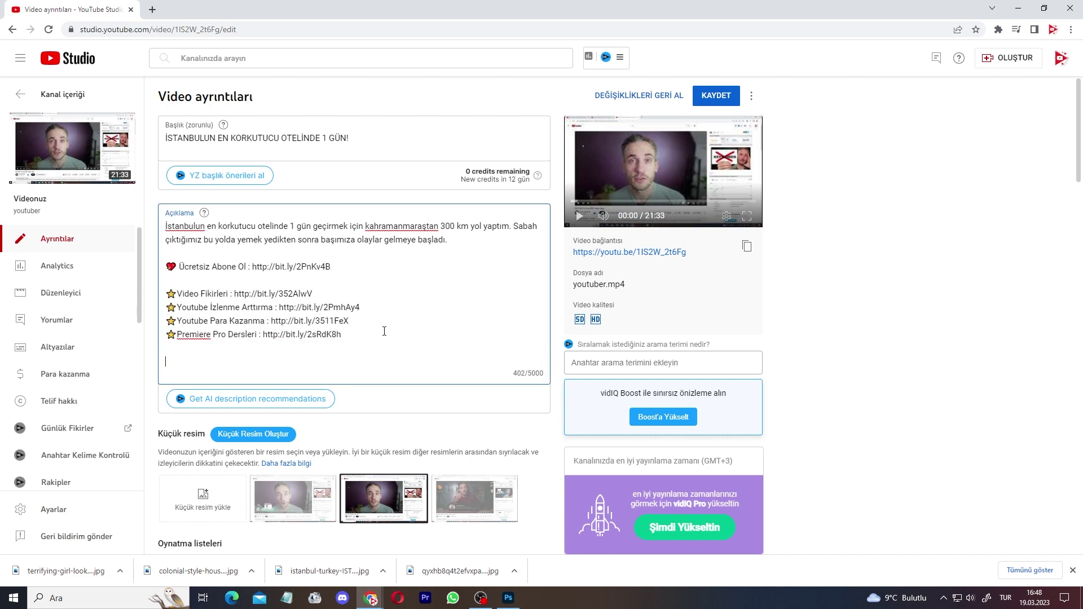
Add the hashtags #istanbul, #otel and #yemek on a separate line at the end of the description
type("#")
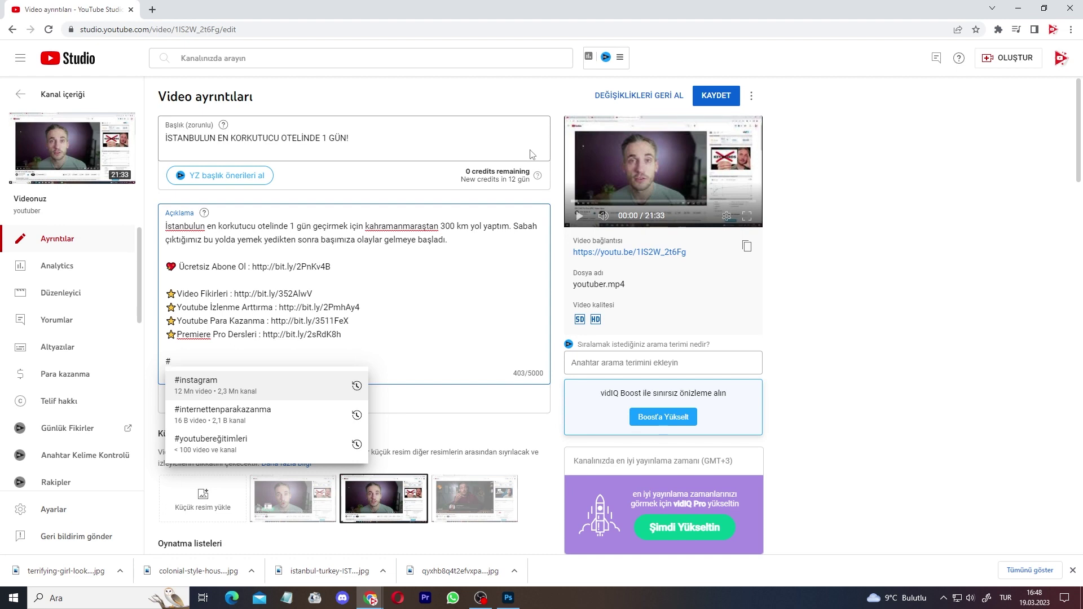
left_click(801, 292)
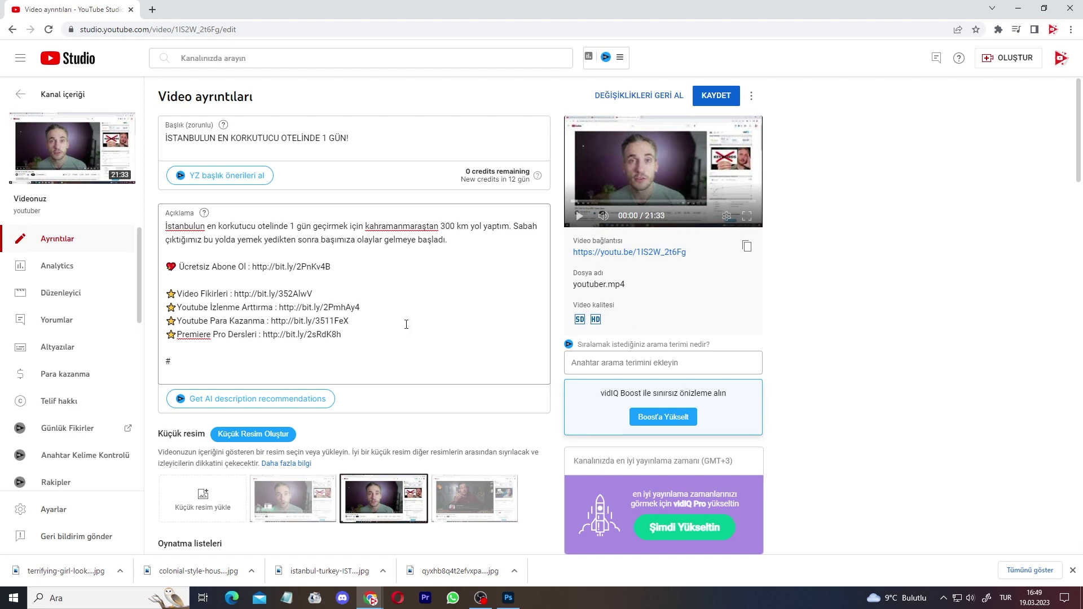
left_click(242, 364)
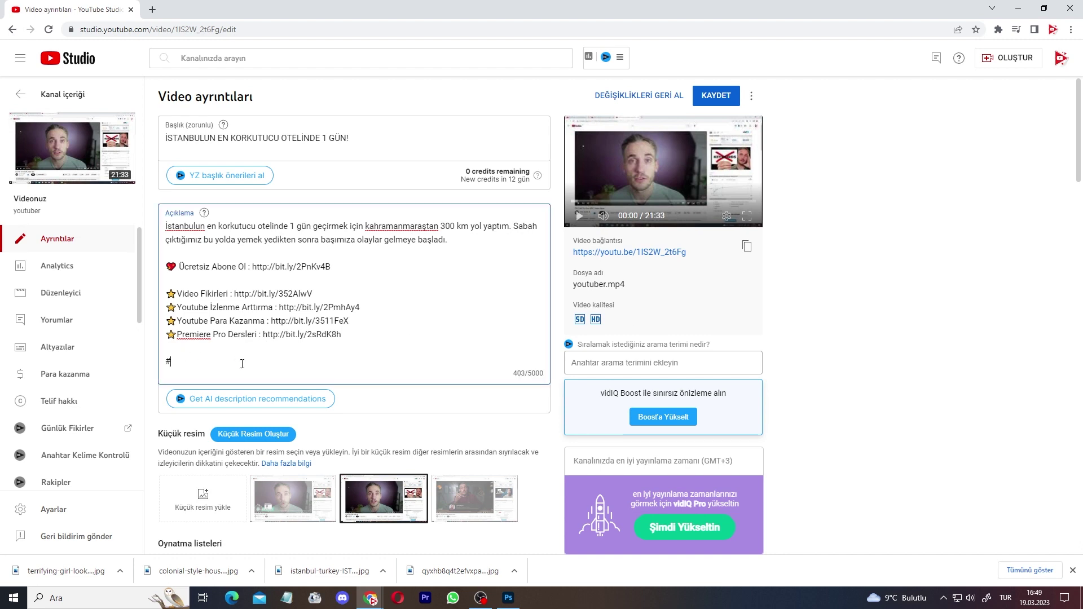
type("istanbul #")
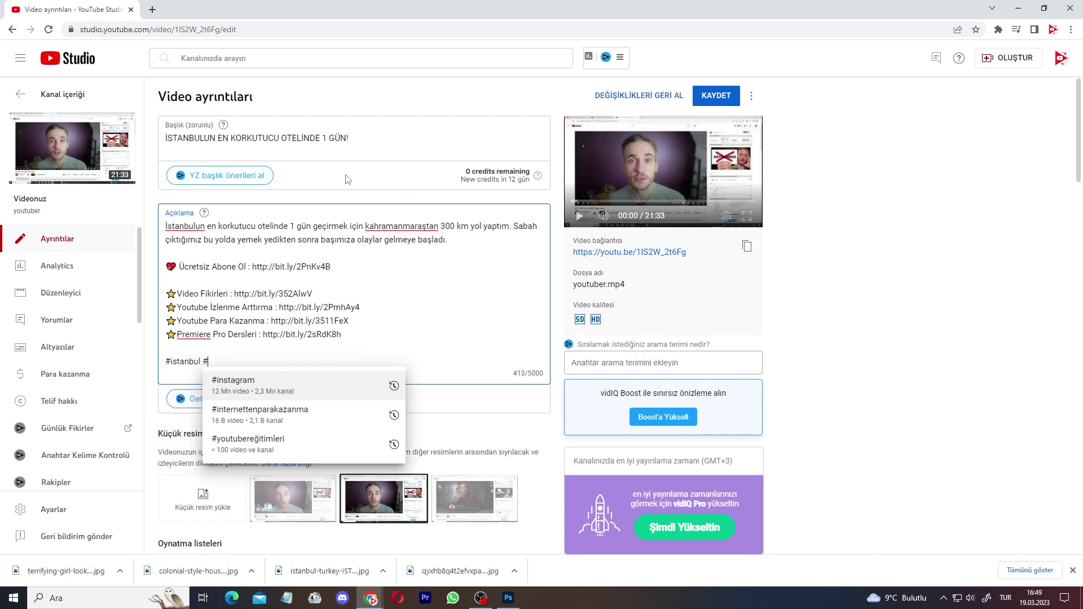
type("otel")
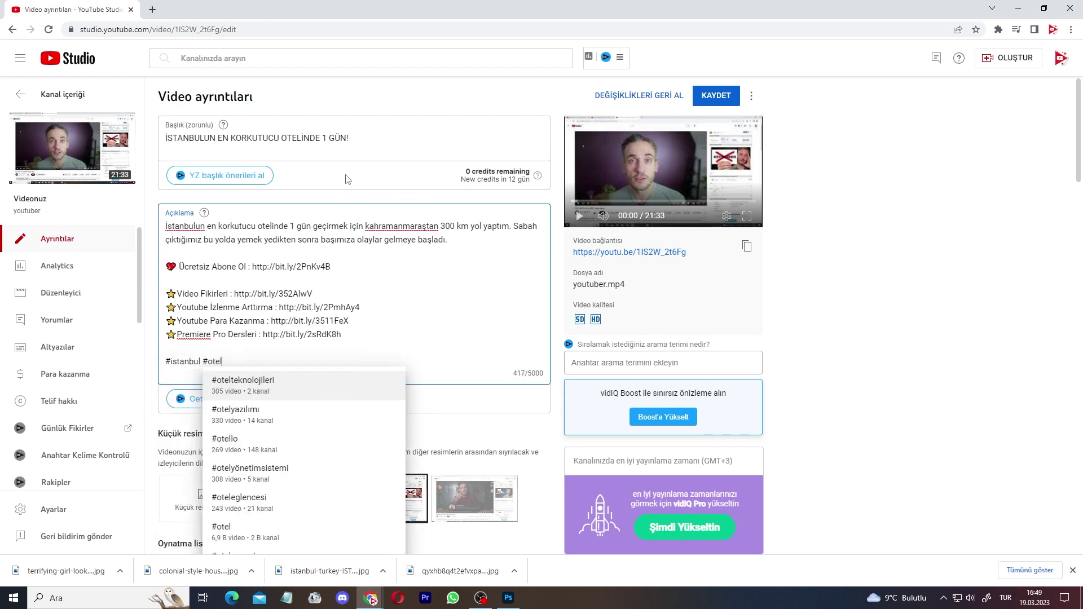
key("Return")
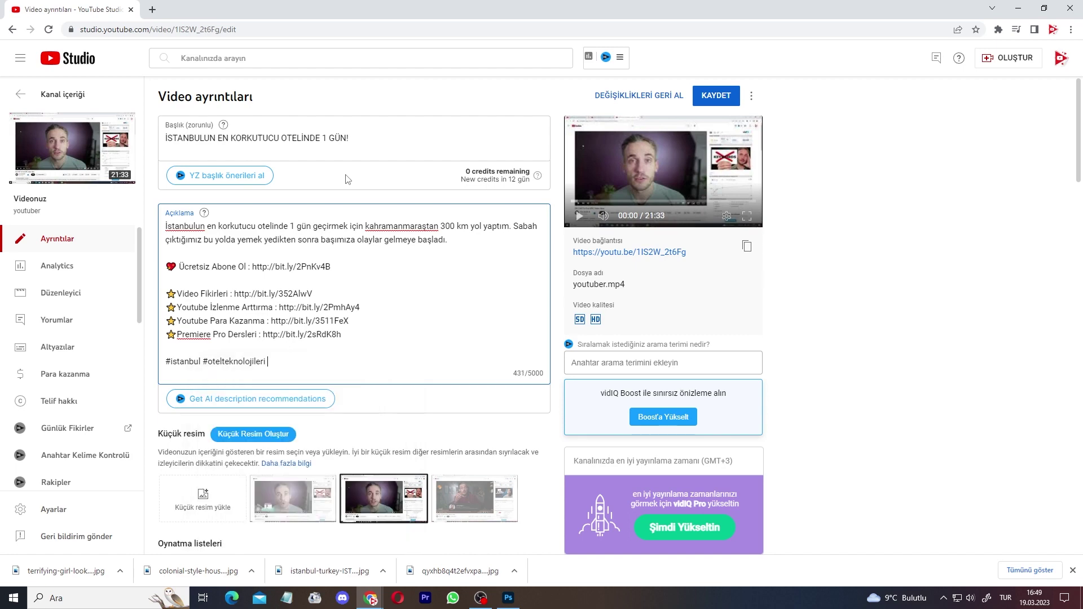
key("BackSpace")
key("BackSpace")
key("BackSpace")
key("BackSpace")
key("BackSpace")
key("BackSpace")
key("BackSpace")
key("BackSpace")
key("BackSpace")
key("BackSpace")
key("BackSpace")
key("BackSpace")
key("BackSpace")
type("#yemek")
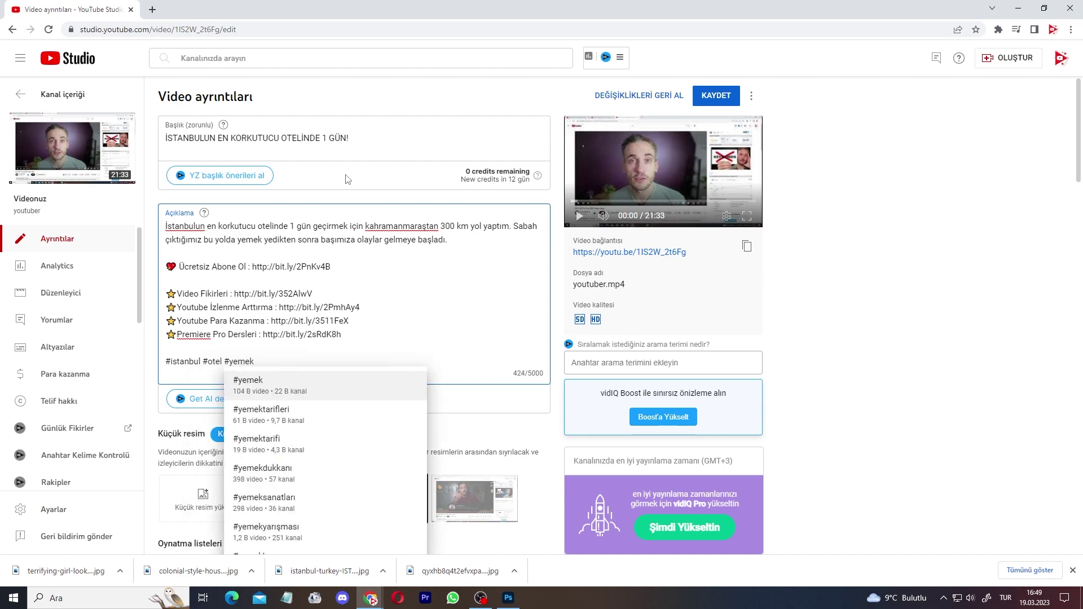
left_click(896, 385)
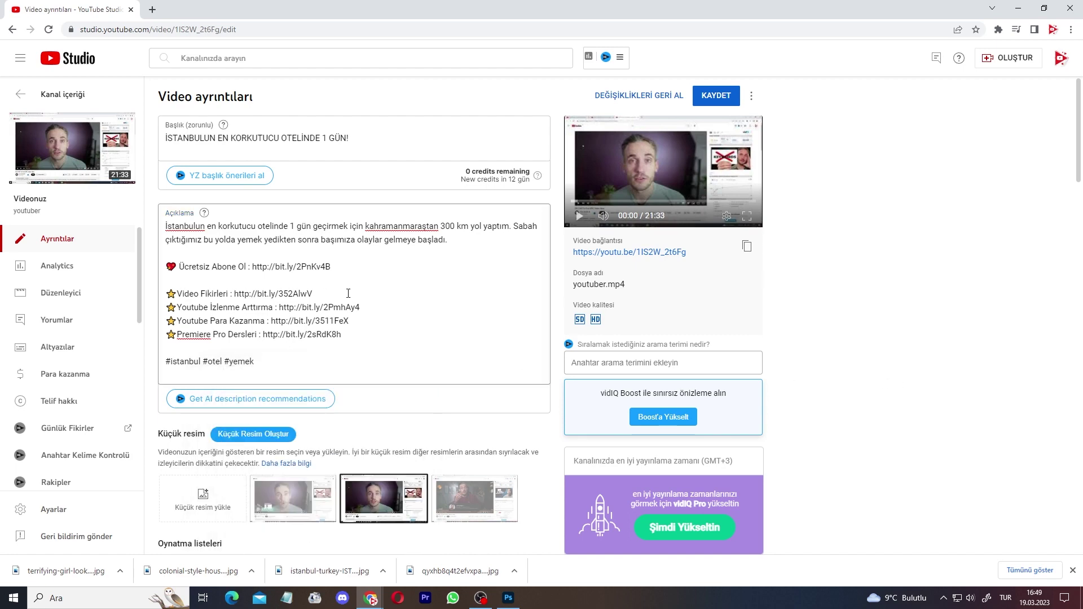
scroll(347, 294, "down", 4)
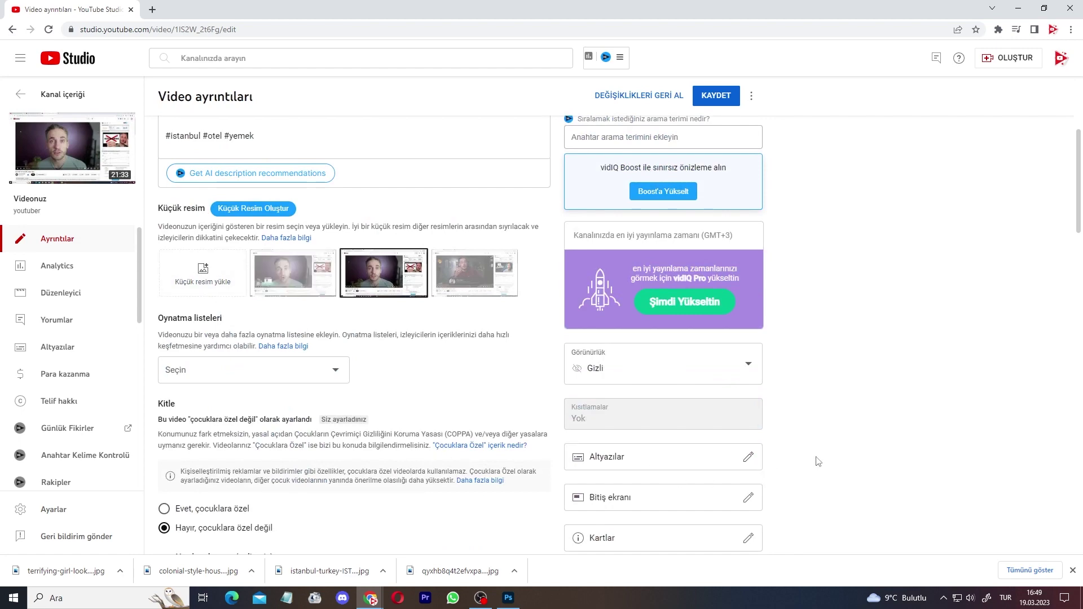
scroll(818, 461, "up", 4)
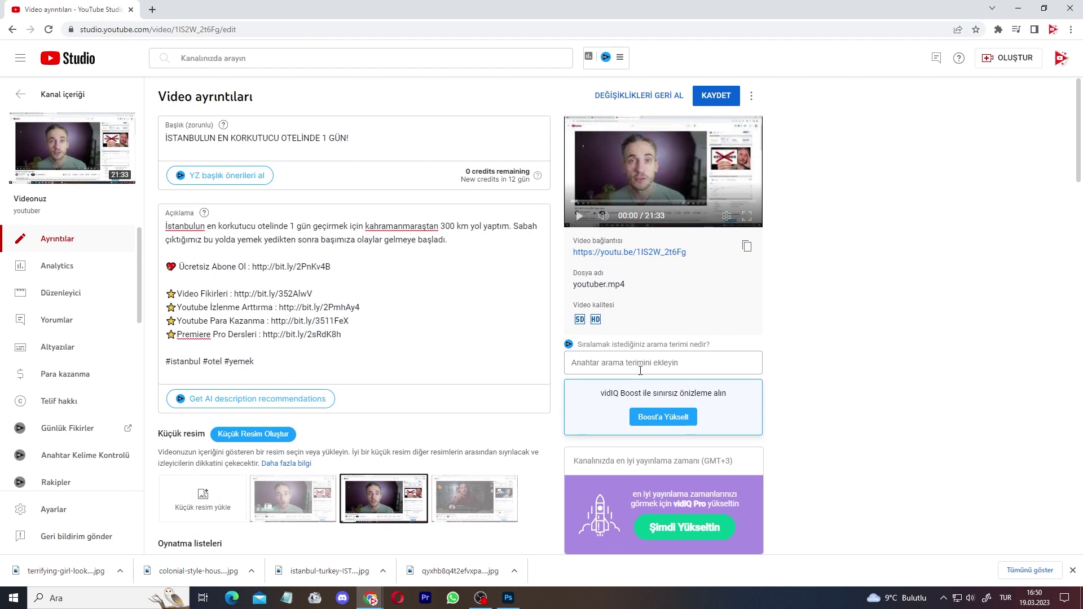
mouse_move(580, 320)
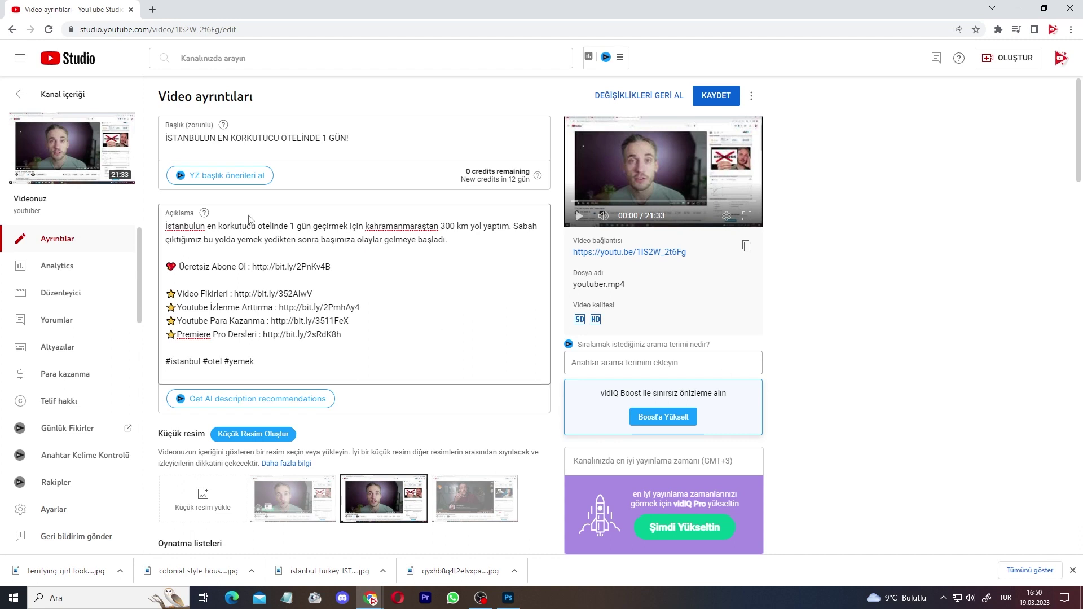
left_click_drag(228, 143, 362, 107)
left_click(364, 107)
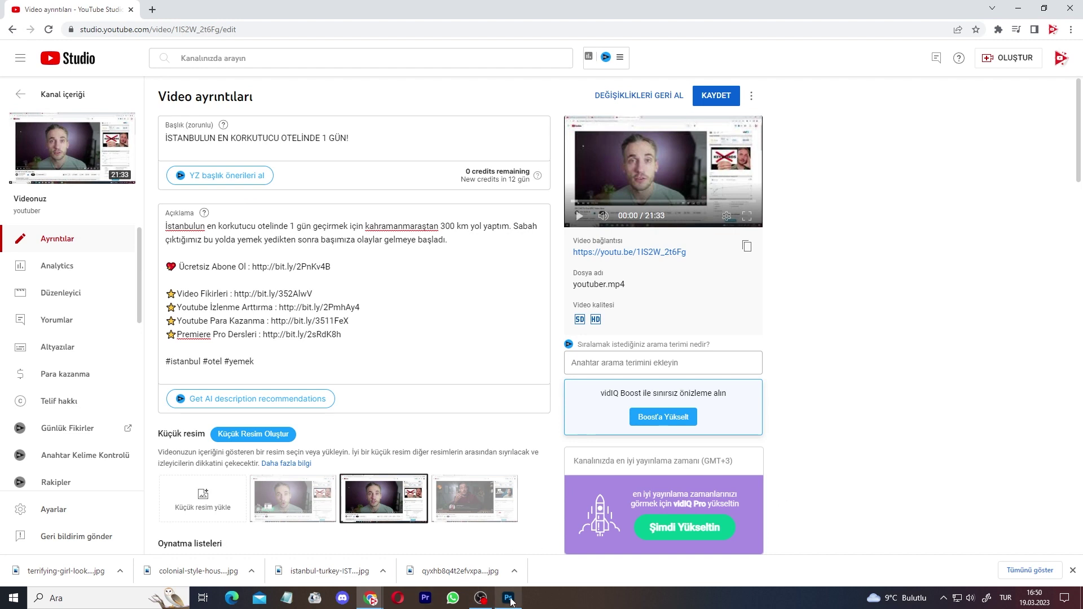
Switch to the thumbnail design in Photoshop and move the Exposition adjustment layer above the colonial-style-house-night-scene layer
mouse_move(507, 597)
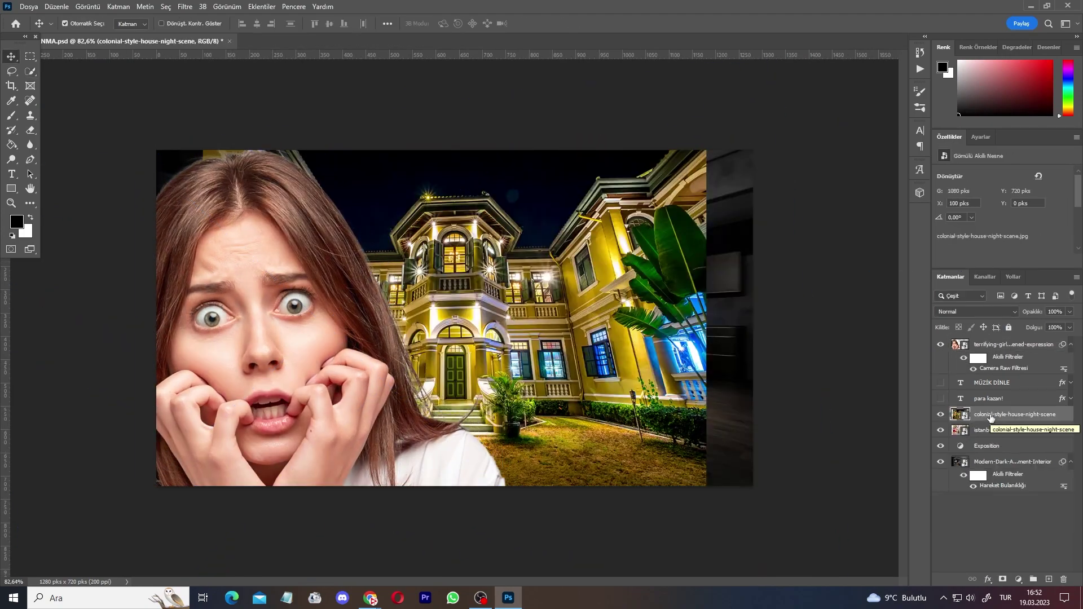
left_click_drag(987, 430, 986, 412)
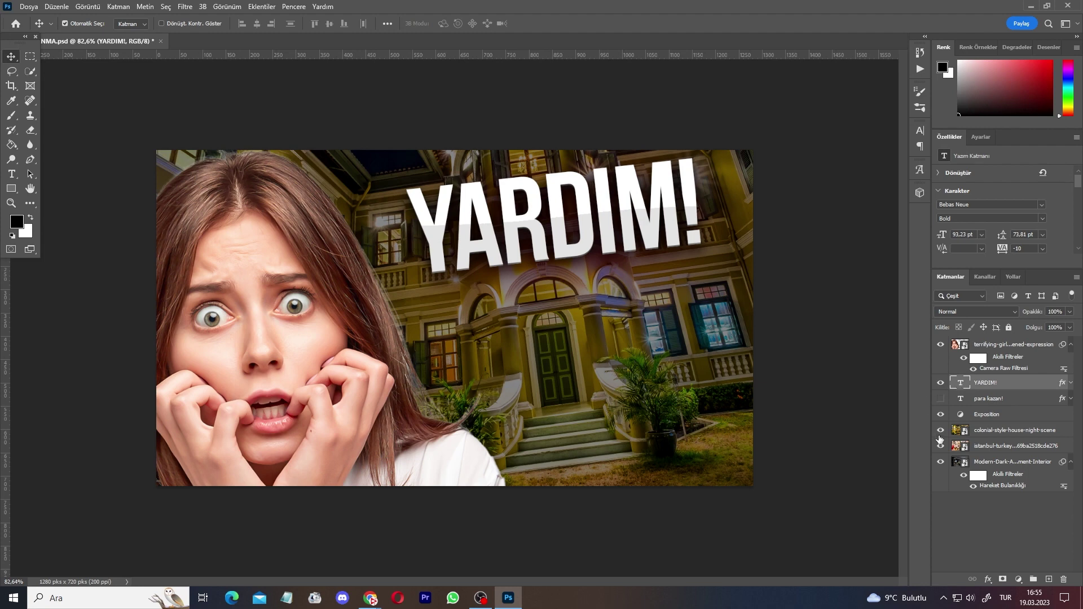
Toggle the visibility of the colonial-style-house-night-scene layer to compare the house background with the Istanbul street, leaving the house shown
left_click(940, 435)
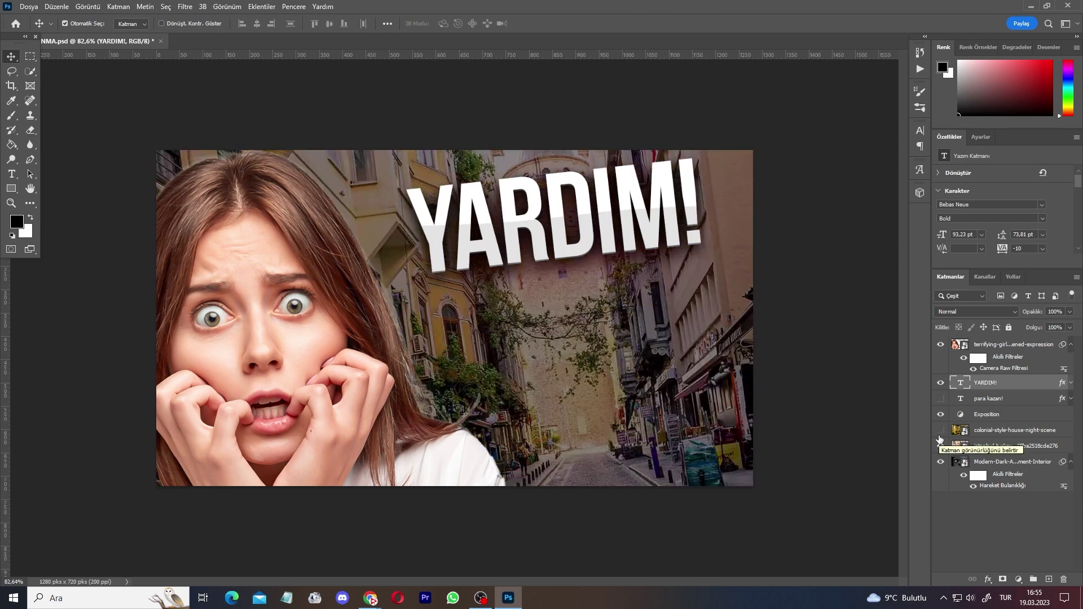
left_click(940, 431)
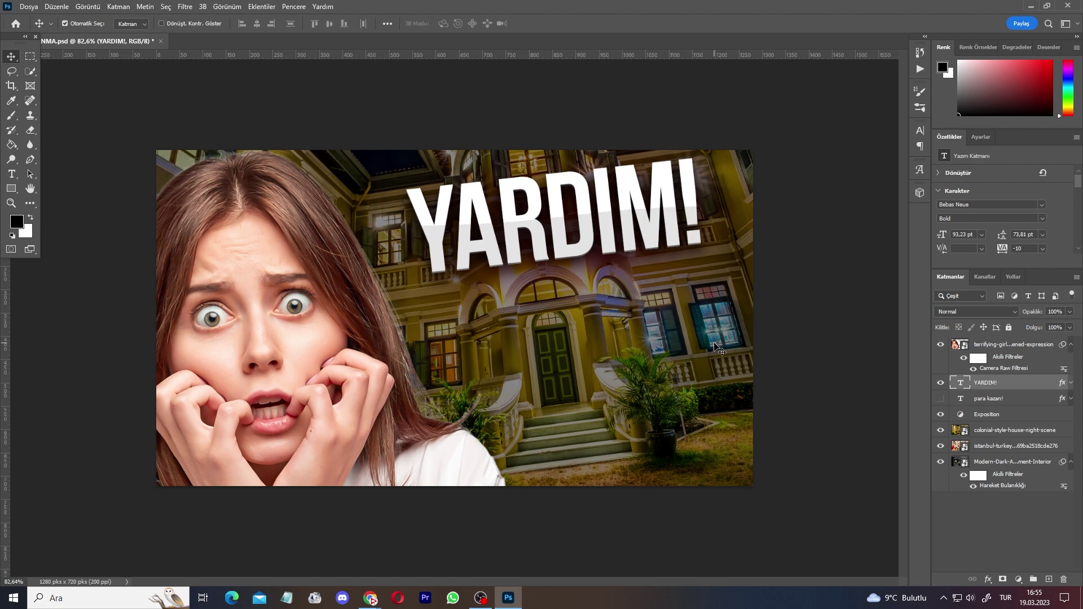
left_click(940, 431)
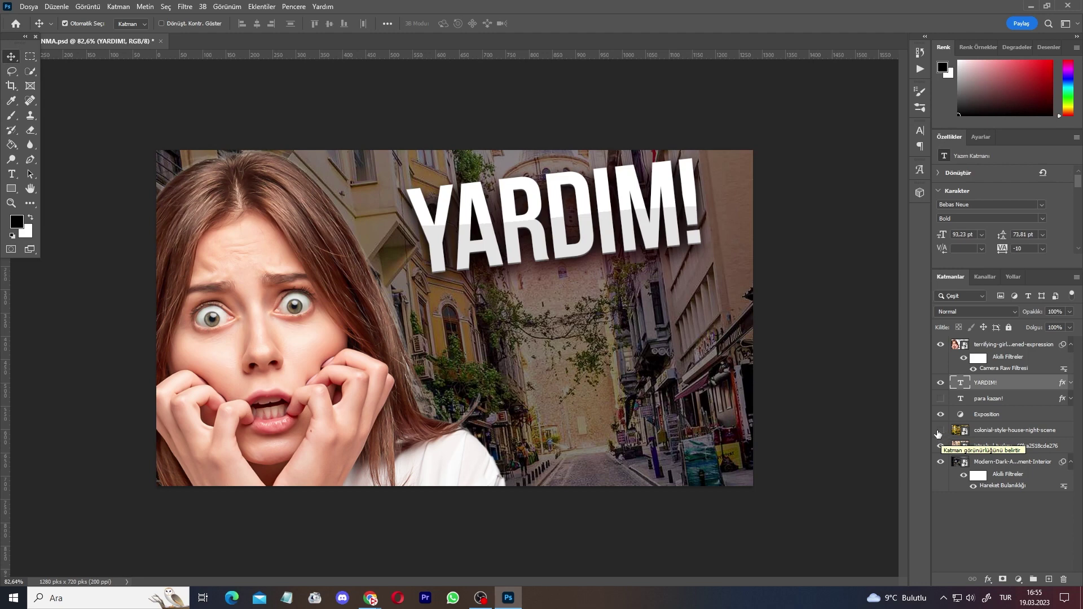
left_click(940, 430)
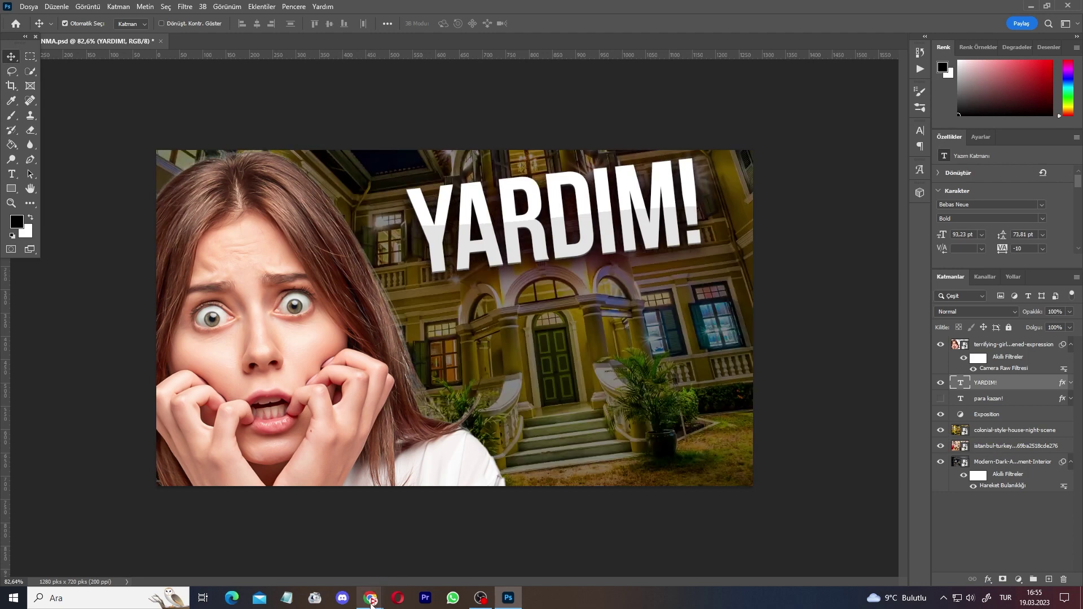
Return to the video details in YouTube Studio and add the video to the VİDEO FİKİRLERİ playlist
left_click(373, 595)
scroll(208, 322, "down", 3)
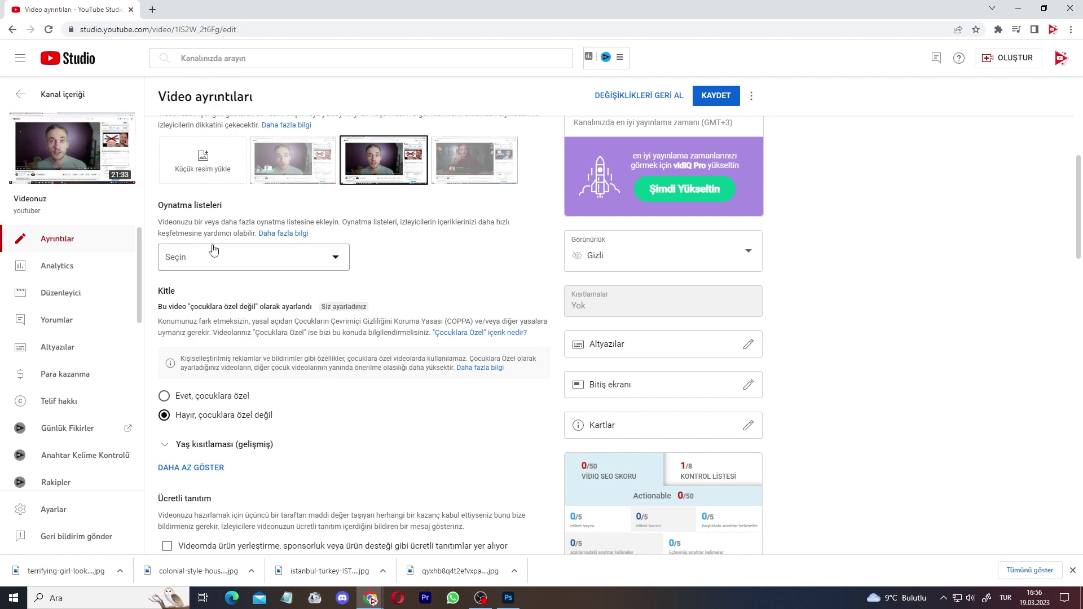
left_click(237, 257)
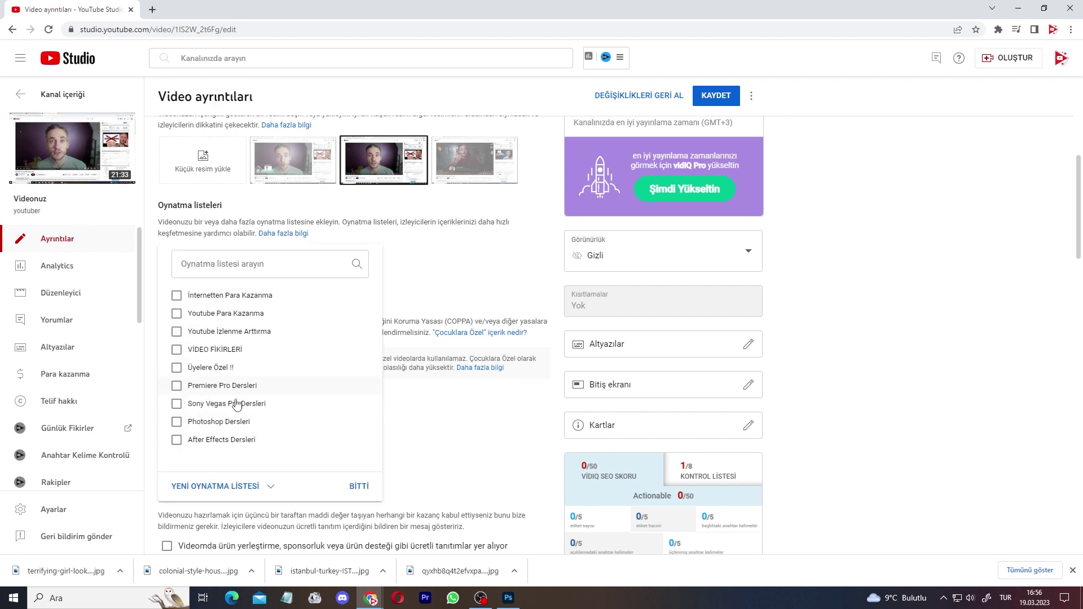
left_click(196, 352)
left_click(355, 490)
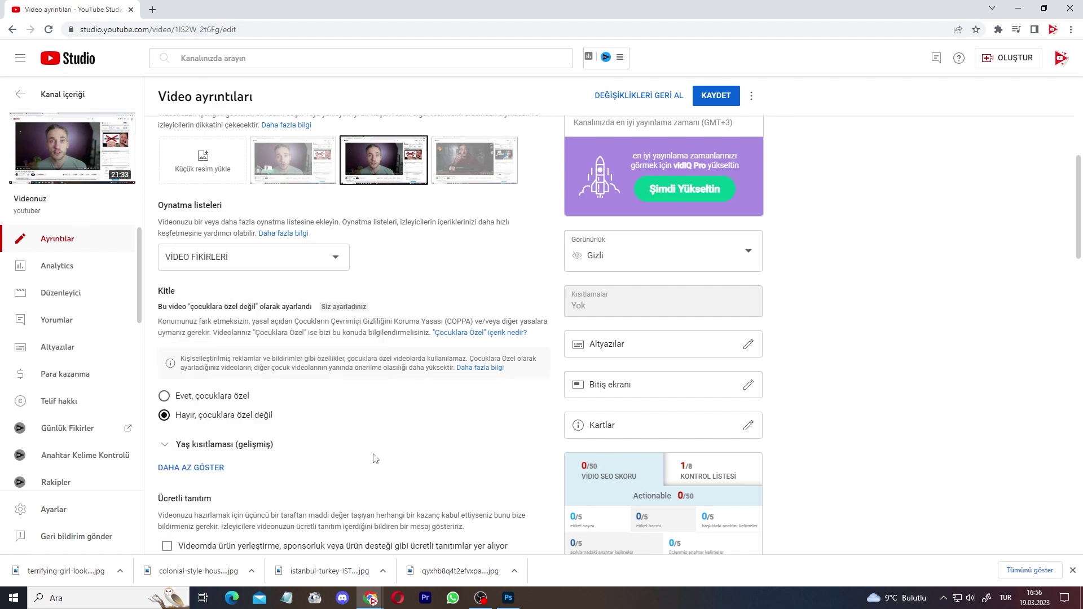
Examine the audience, expanded age restriction, paid promotion, automatic chapters and featured places settings of the video
scroll(333, 445, "down", 3)
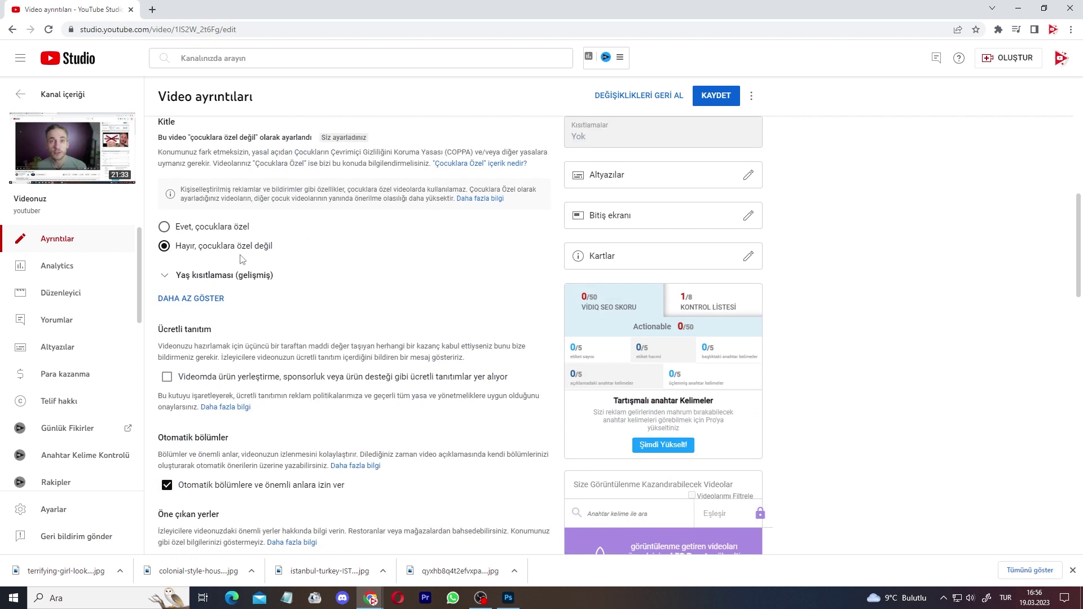
scroll(242, 251, "up", 1)
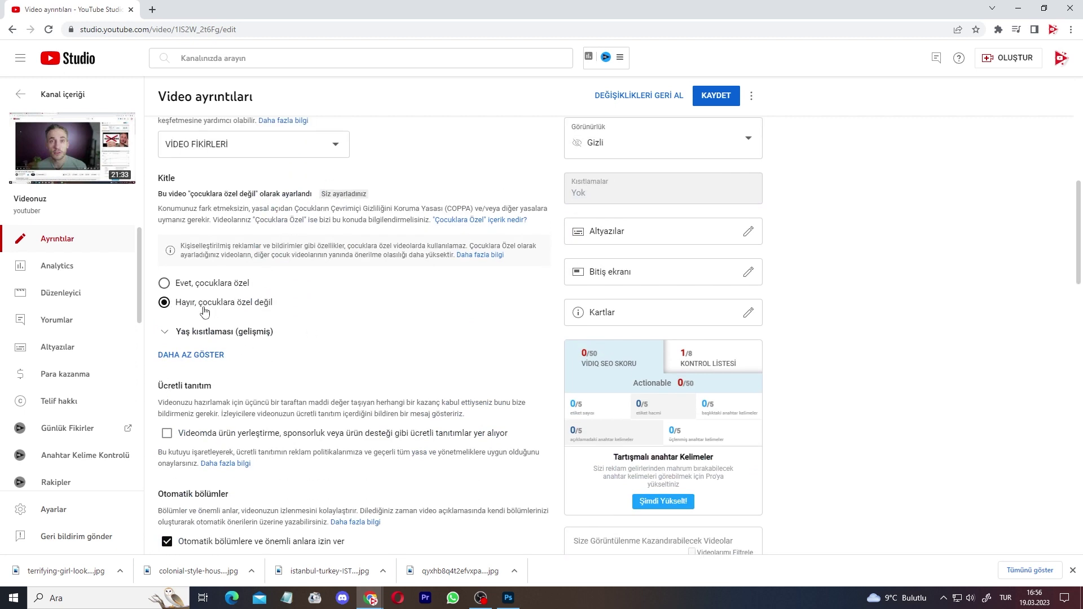
scroll(231, 309, "down", 1)
left_click(205, 276)
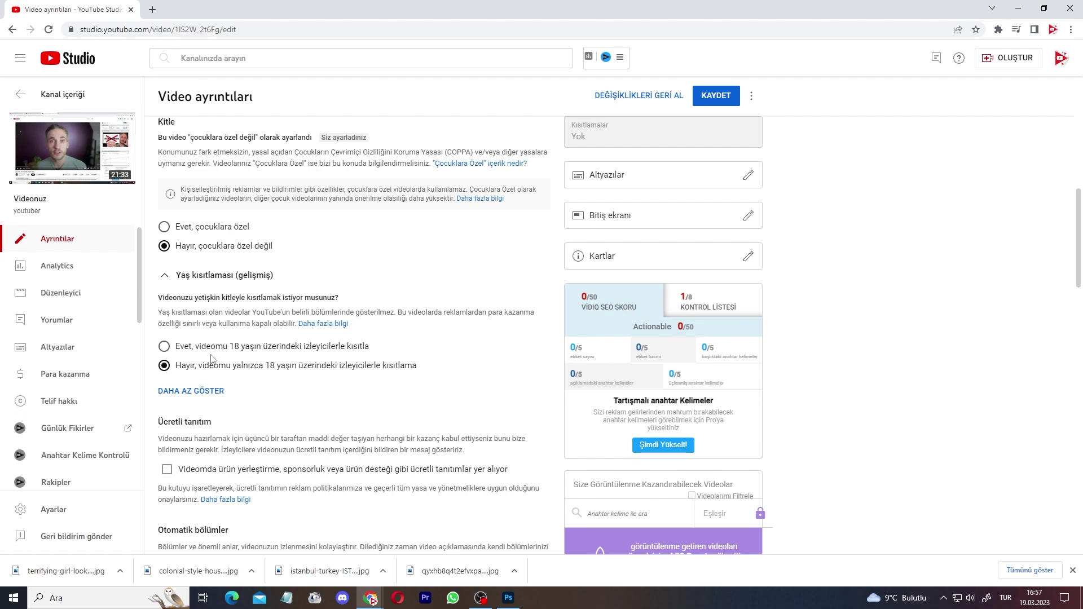
scroll(257, 368, "down", 3)
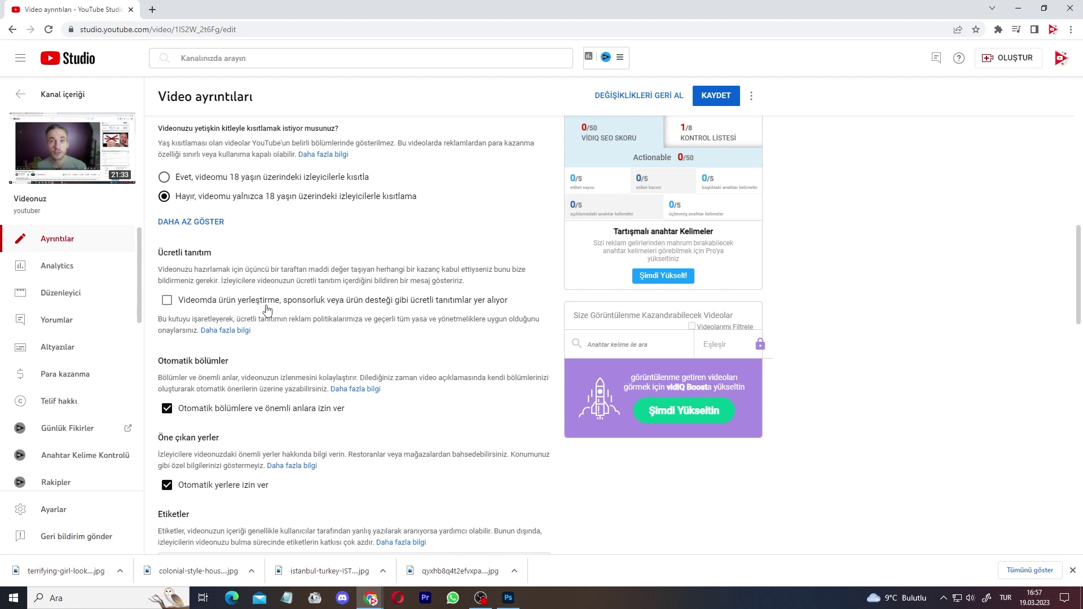
scroll(267, 310, "down", 2)
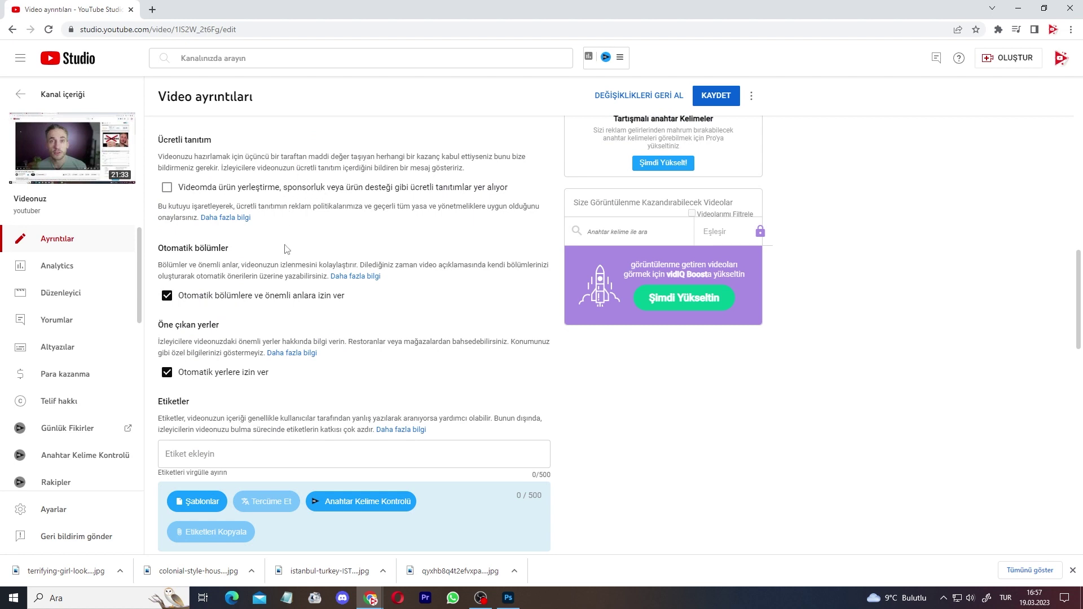
scroll(295, 259, "down", 1)
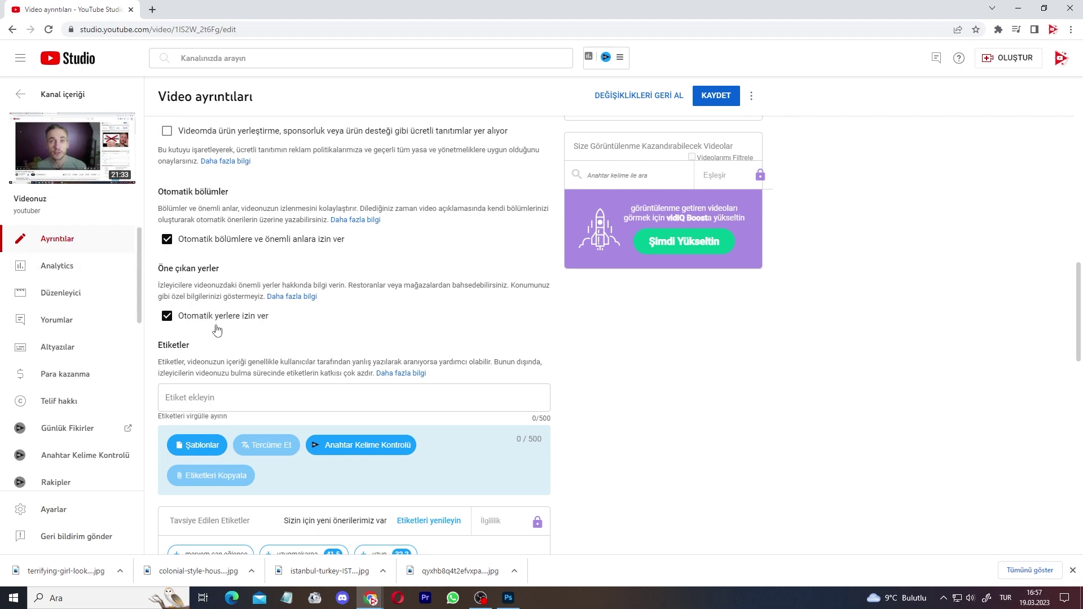
scroll(217, 330, "up", 9)
Try the tag "youtuber eğitimleri" on the video and remove it
scroll(209, 337, "down", 10)
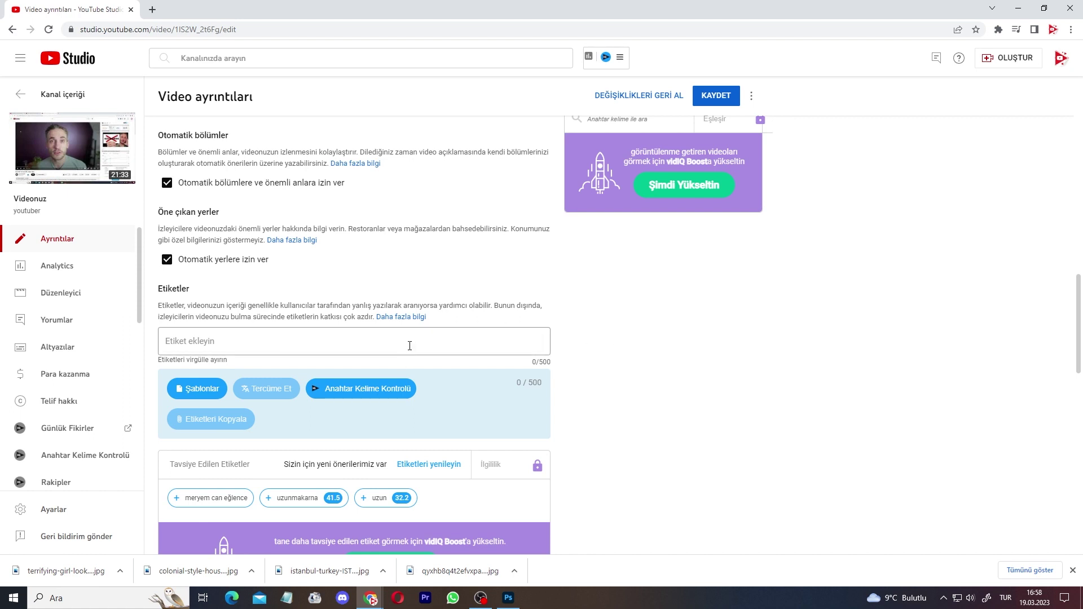
left_click(266, 334)
type("youtuber eğitimleri")
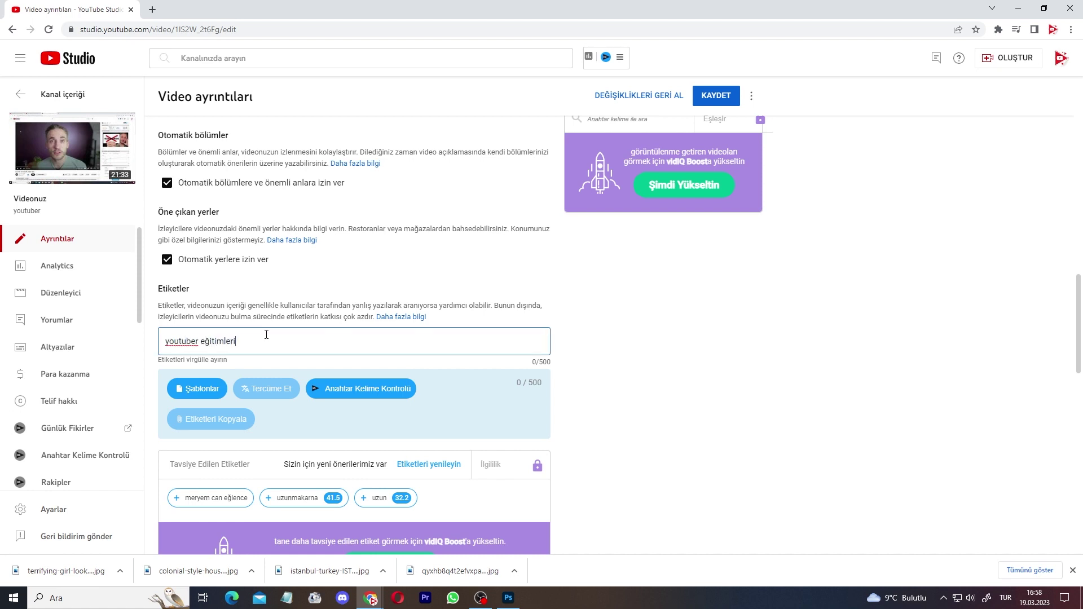
key("Return")
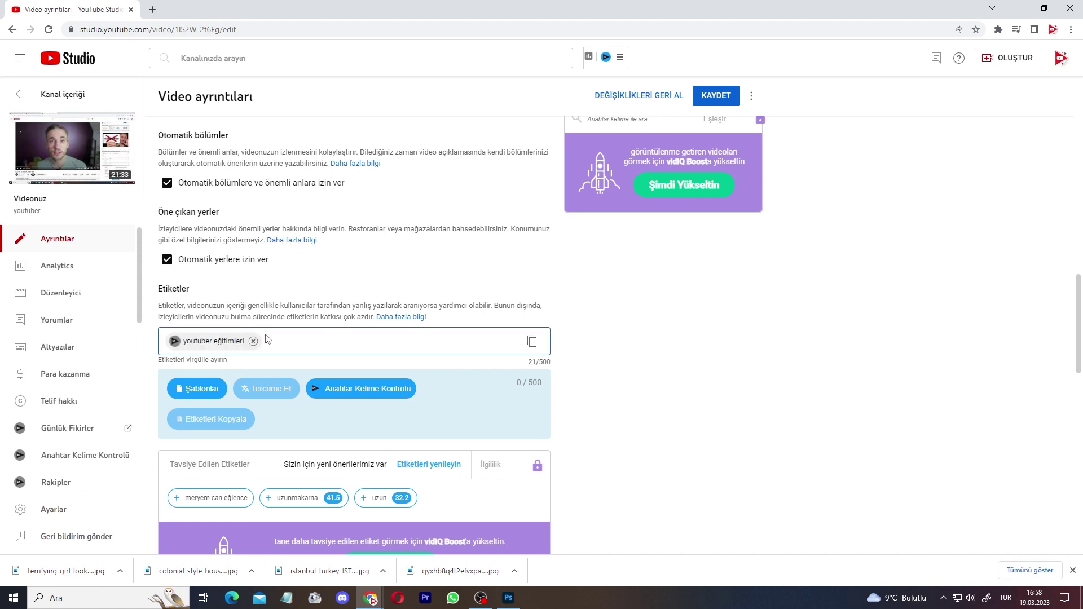
left_click(655, 353)
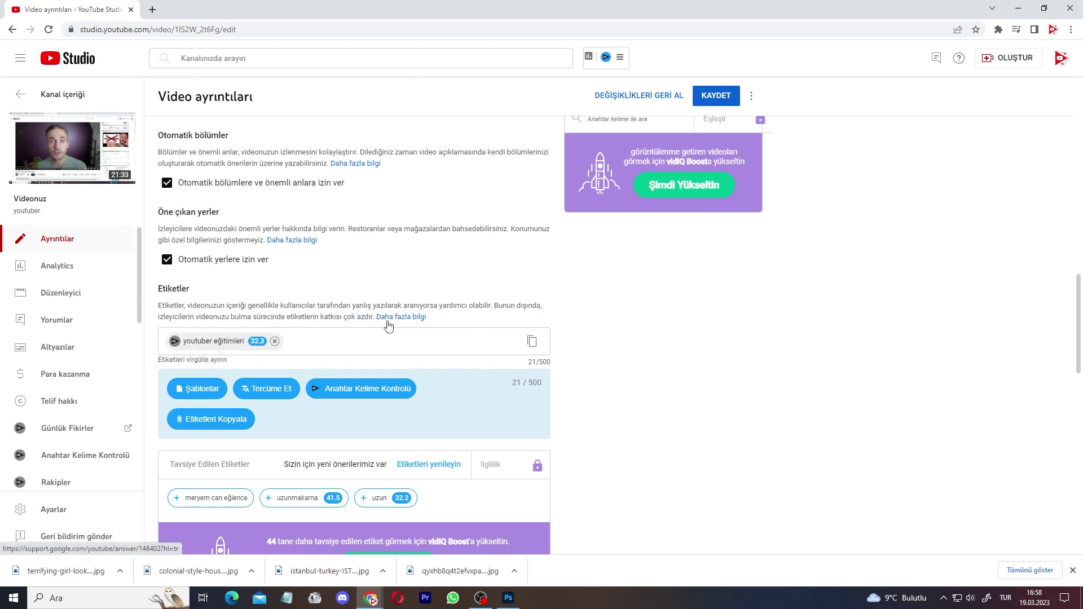
left_click(274, 341)
Tag the video with istanbul, otel, galata kulesi, istanbul otelinde 1 gün geçirmek, en korkutucu otel and istanbulun en korkutucu oteli
scroll(426, 303, "up", 10)
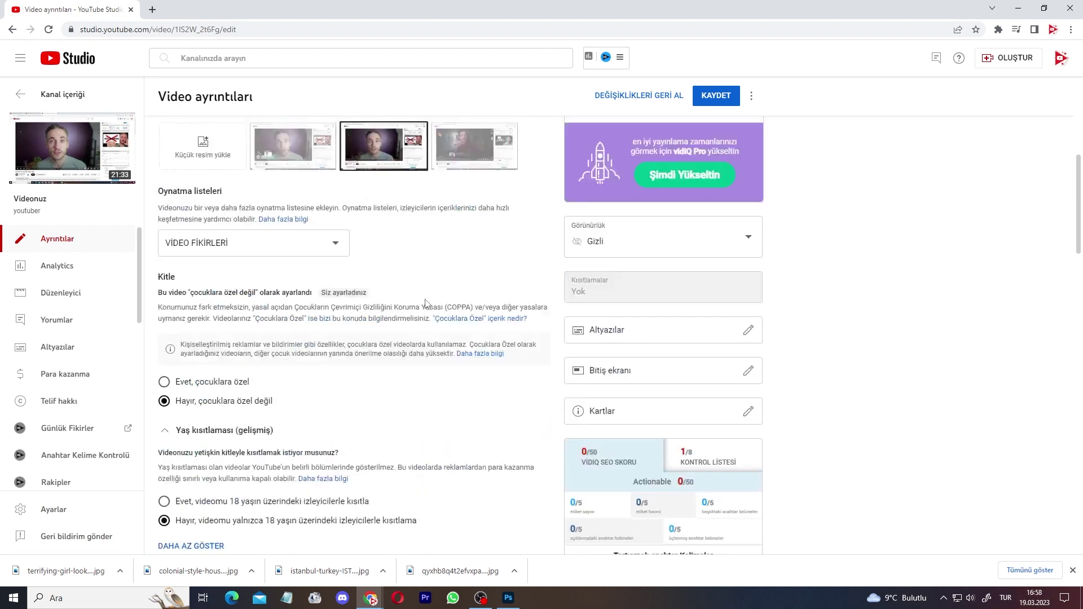
scroll(426, 304, "up", 6)
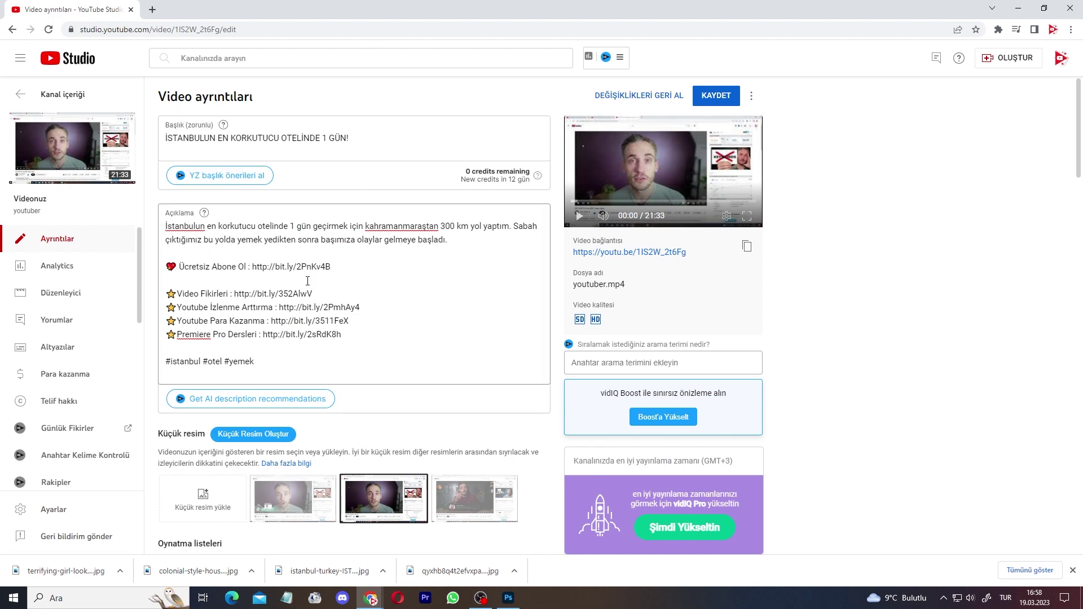
scroll(243, 451, "down", 15)
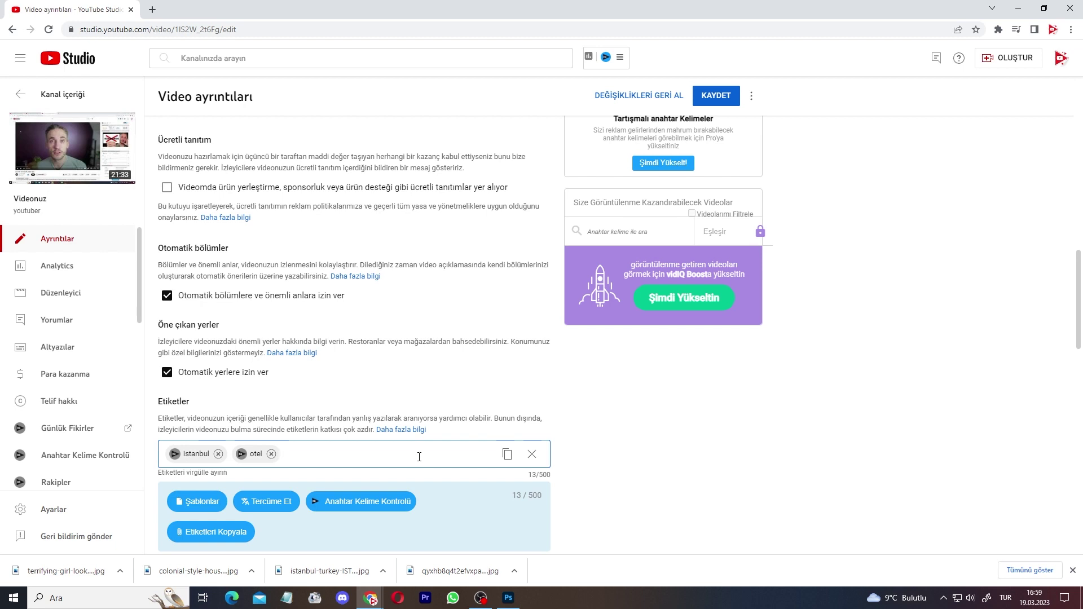
type("gezilecek ye")
key("BackSpace")
key("BackSpace")
key("Return")
Refresh the recommended tags and add the suggestion "istanbul 2023" to the video's tags
scroll(579, 336, "up", 6)
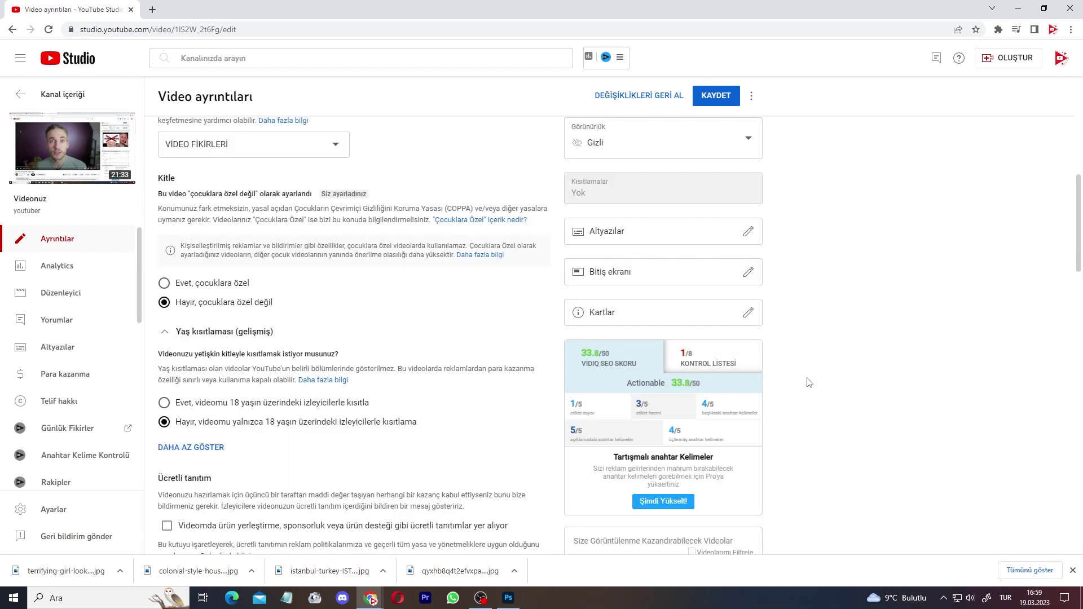
scroll(837, 385, "down", 1)
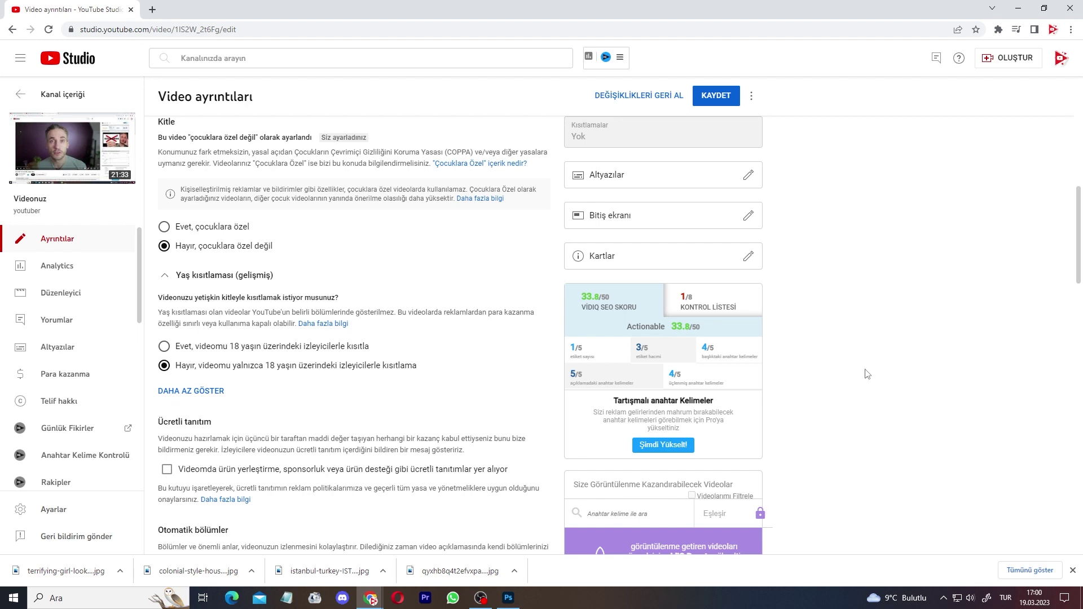
left_click(601, 341)
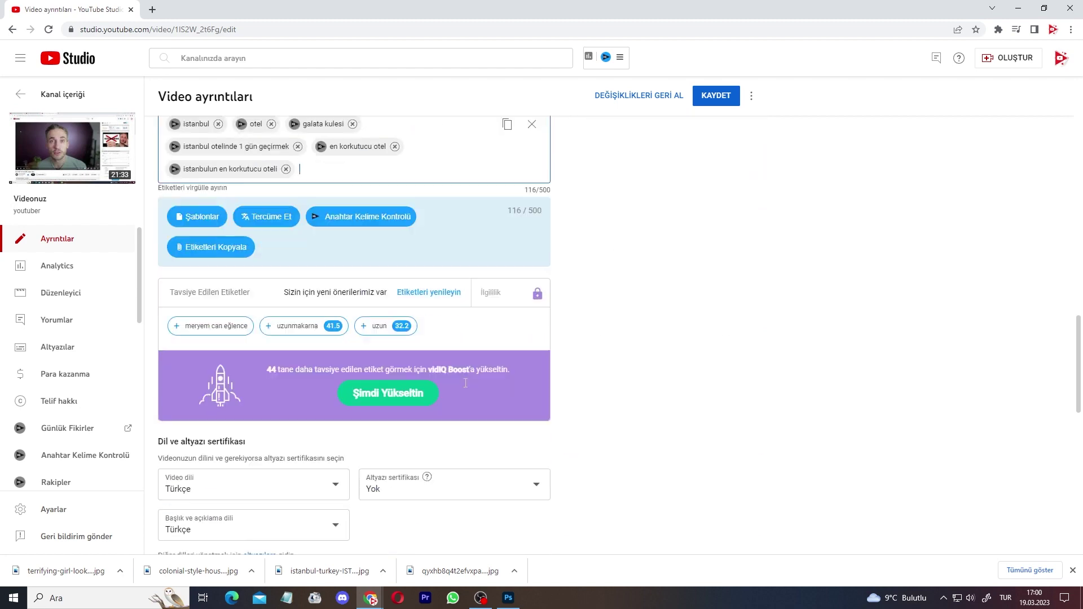
left_click(432, 340)
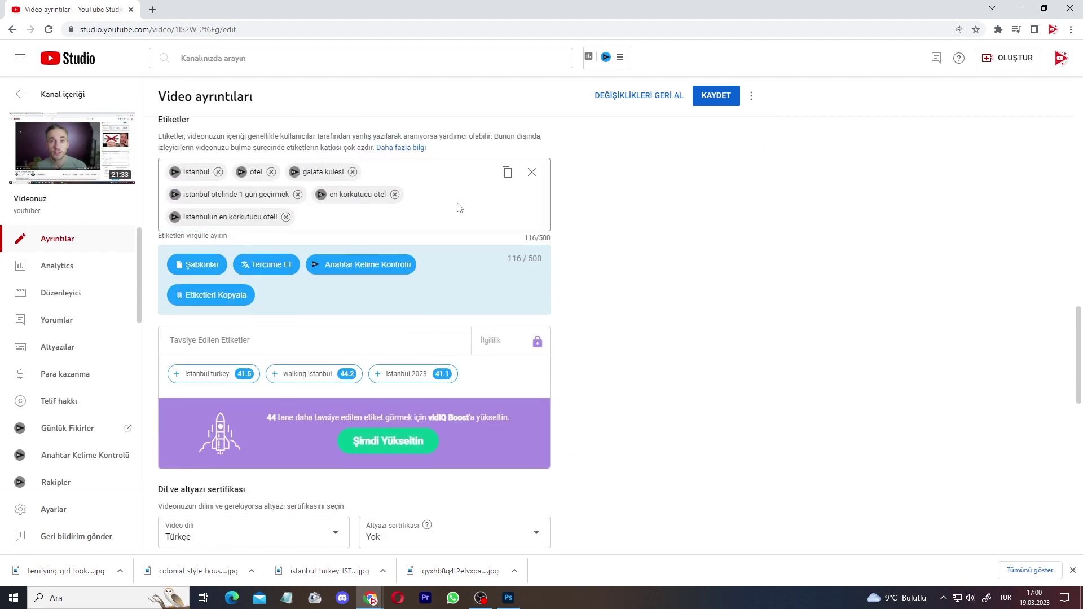
mouse_move(377, 381)
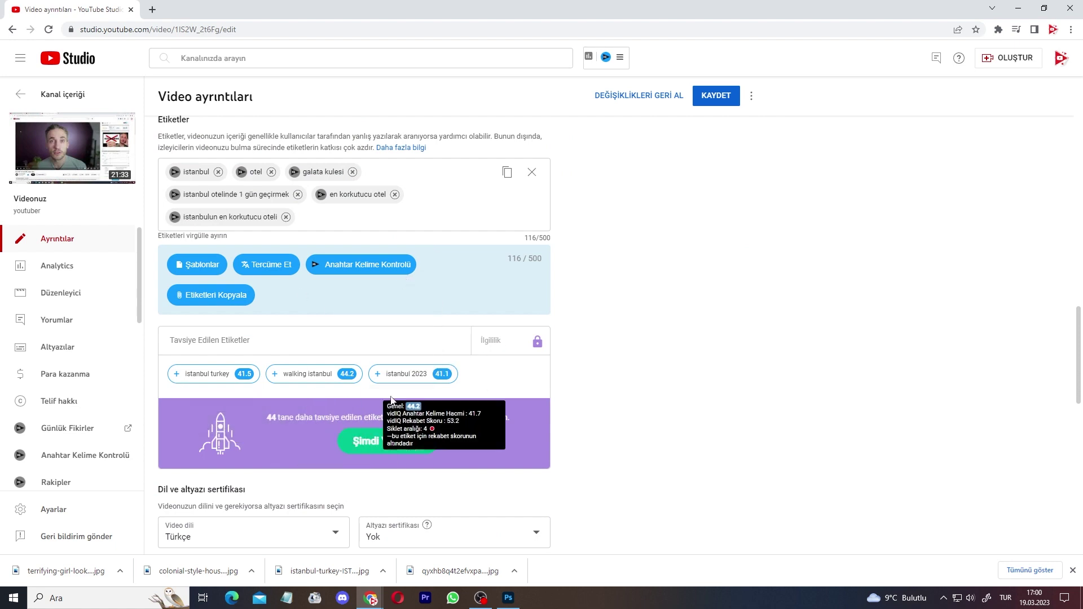
left_click(376, 375)
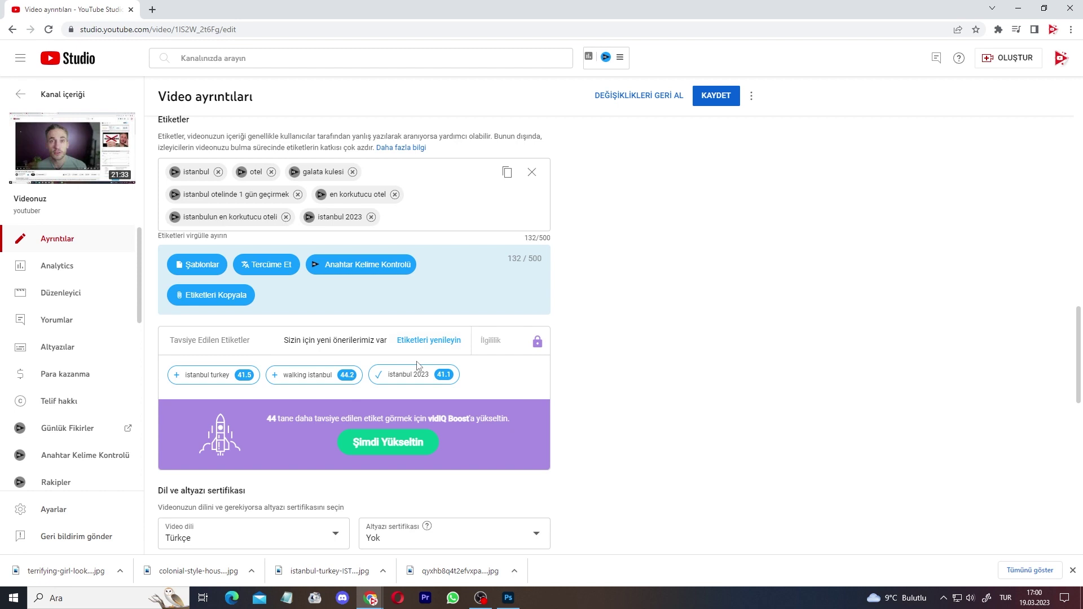
mouse_move(440, 378)
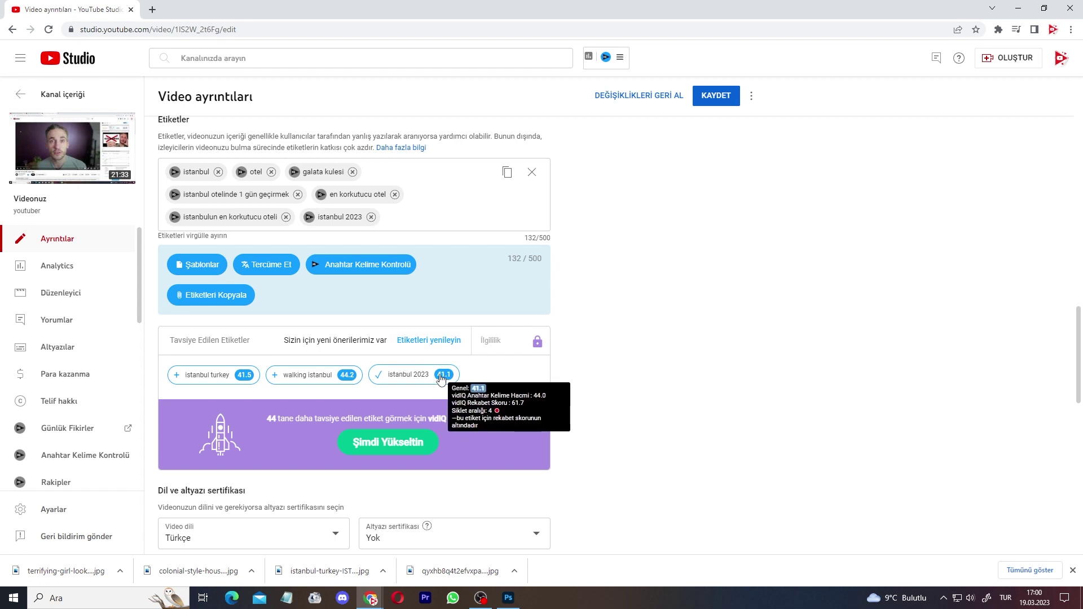
Add the tags "istanbulun en ucuz yemeği" and "youtuber eğitimleri" to the video
left_click(423, 221)
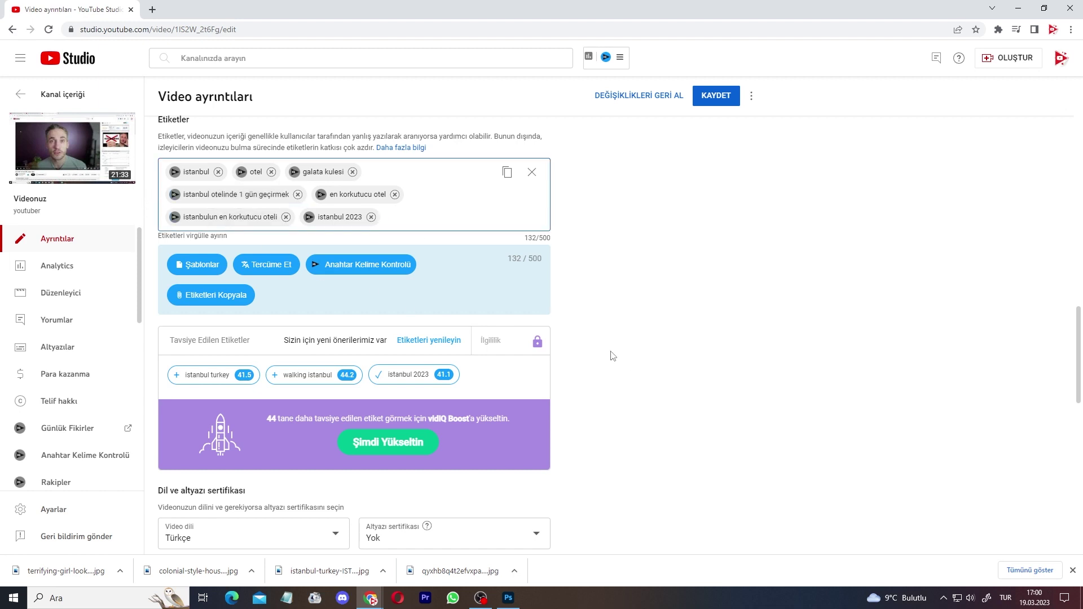
type("istanbulun en")
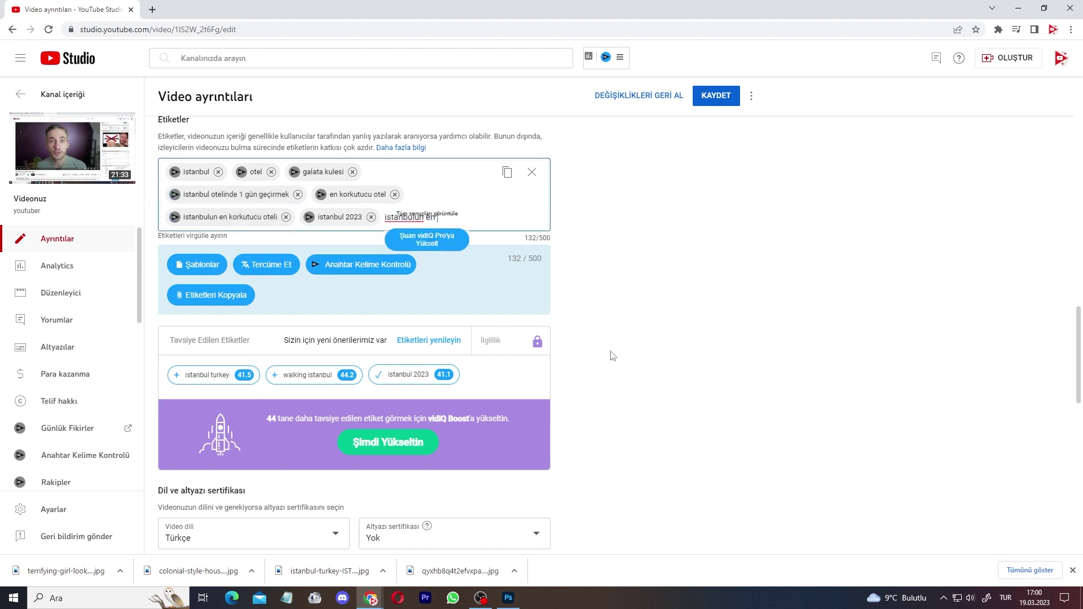
type(" ucuz yemeği")
key("Return")
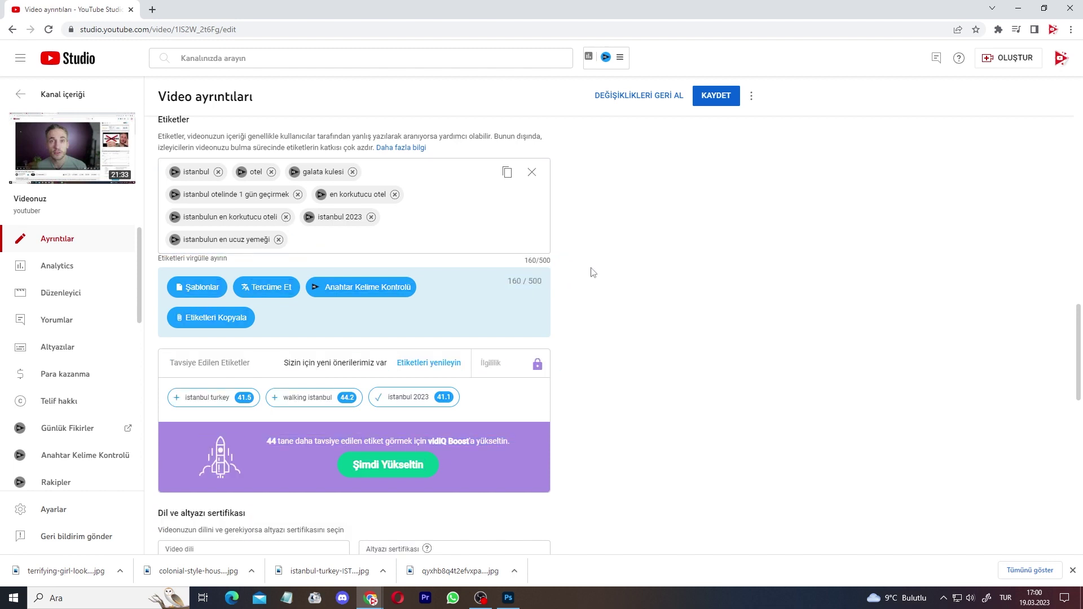
left_click(332, 240)
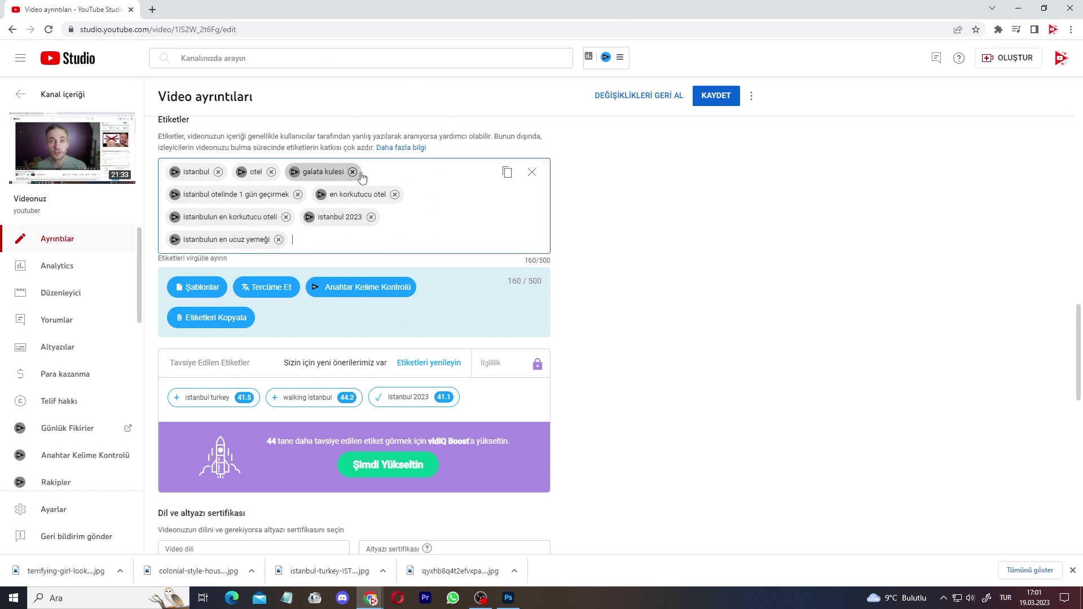
type("youtuber")
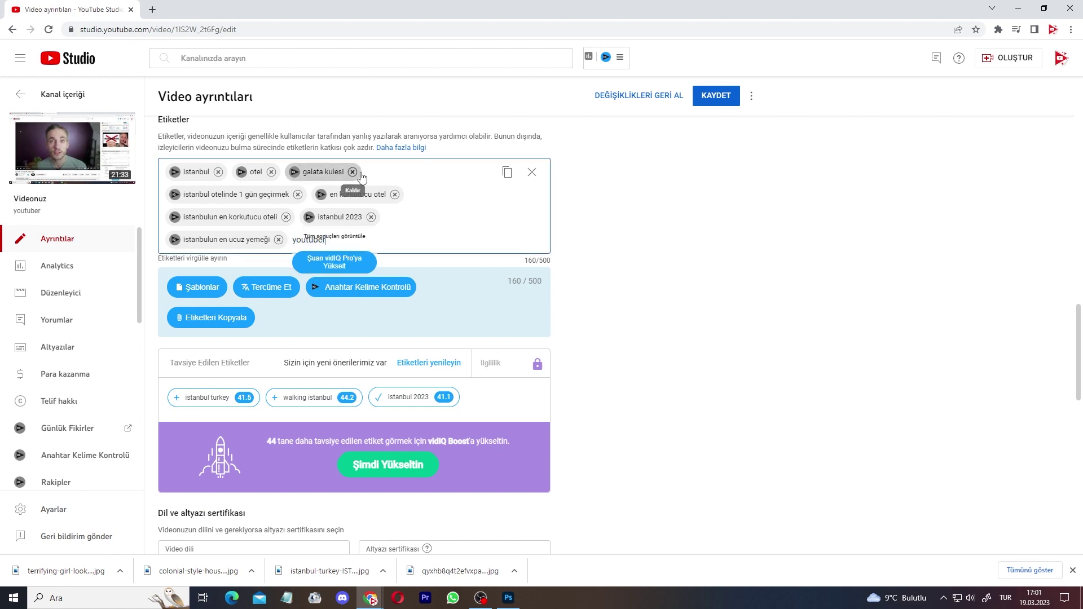
type(" eğitimleri")
key("Return")
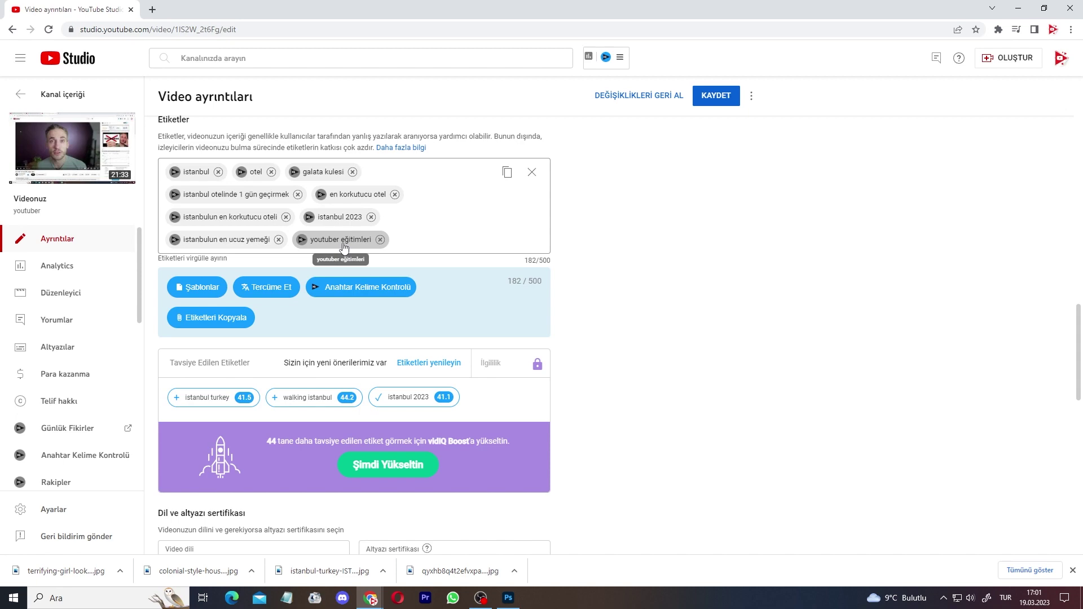
Set the video's category to Eğlence
scroll(254, 226, "down", 7)
scroll(282, 299, "down", 7)
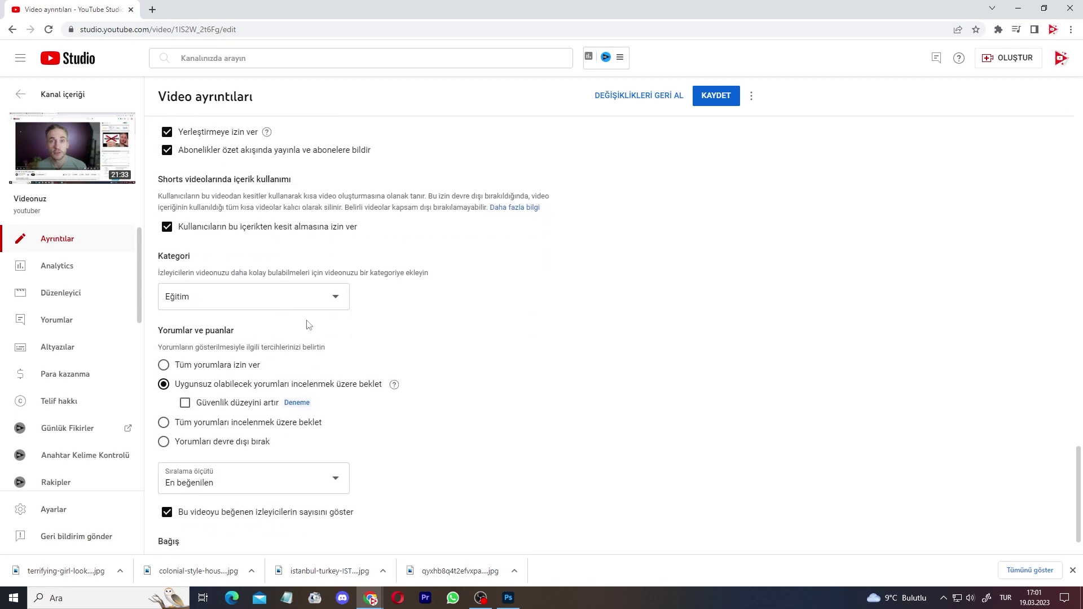
left_click(223, 298)
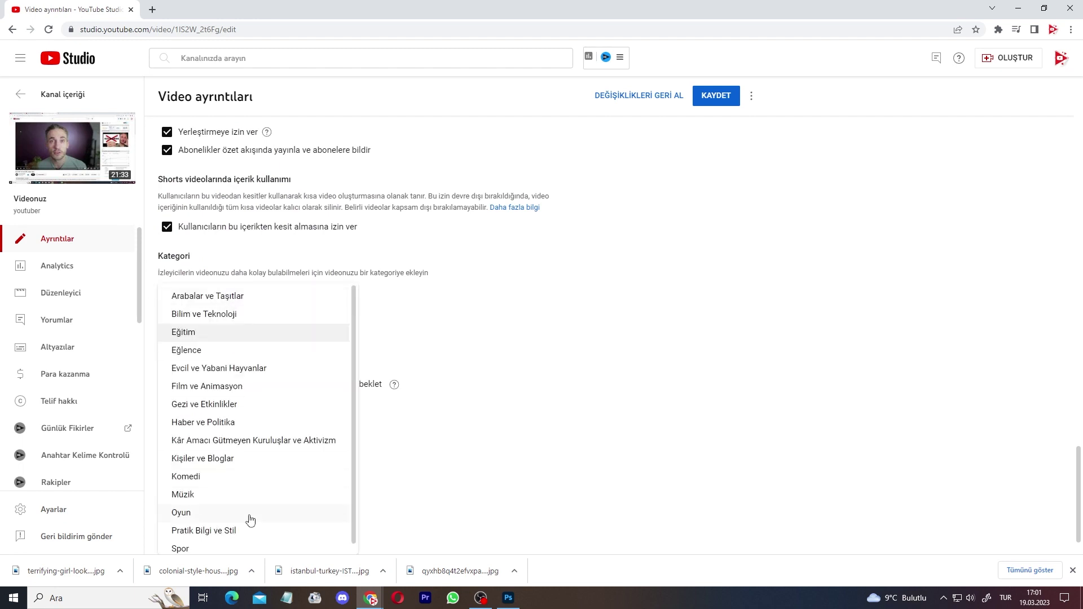
scroll(265, 417, "down", 1)
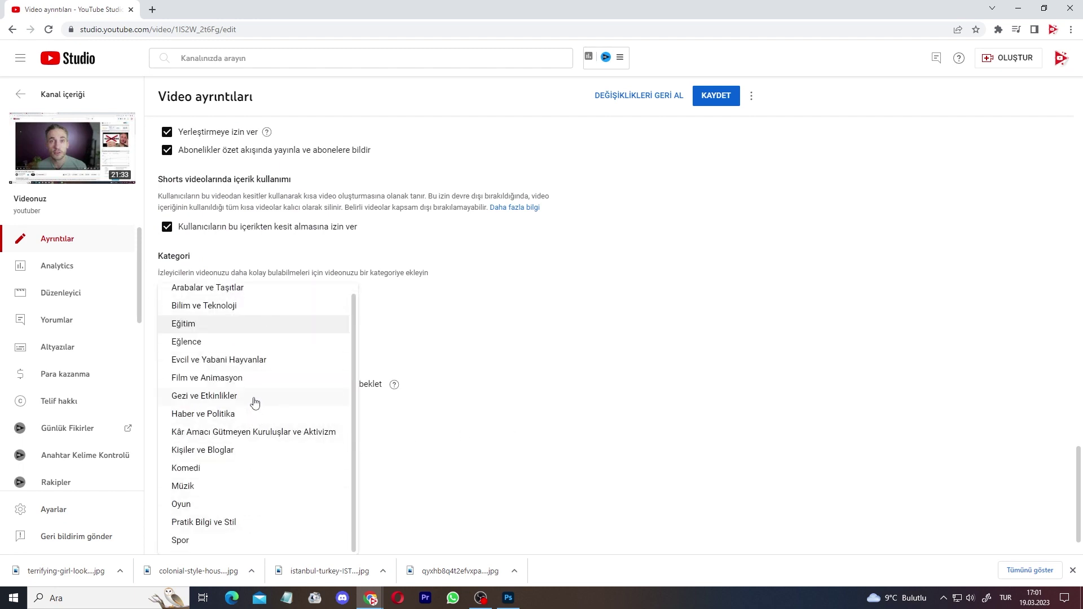
left_click(226, 350)
scroll(476, 382, "down", 1)
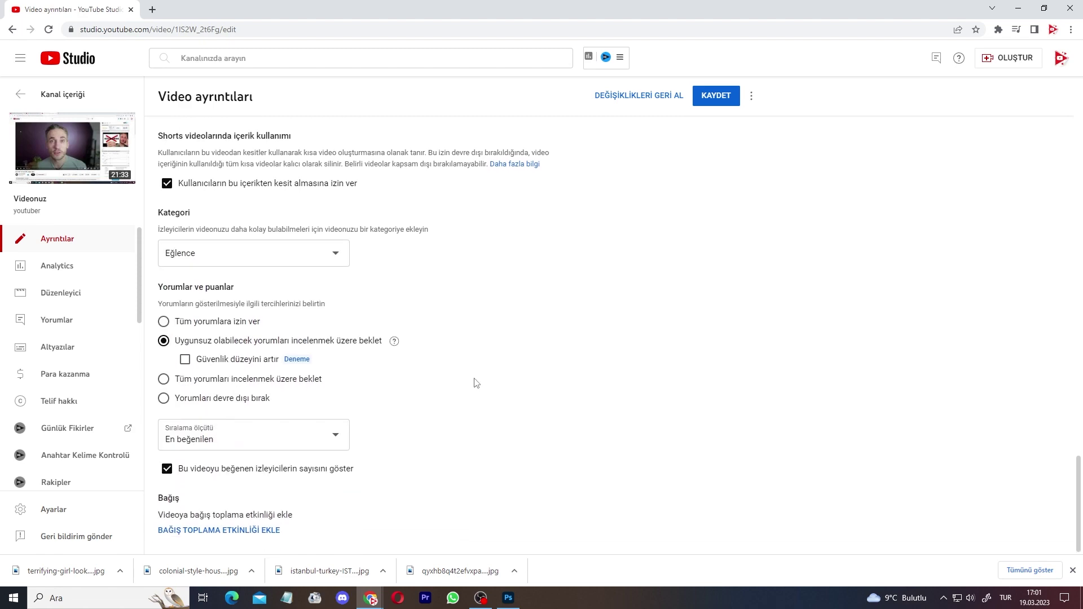
Add an end screen using the "1 video, 1 abone" template with its best-for-viewer video and subscribe elements, and save it
scroll(476, 382, "up", 12)
scroll(476, 382, "up", 10)
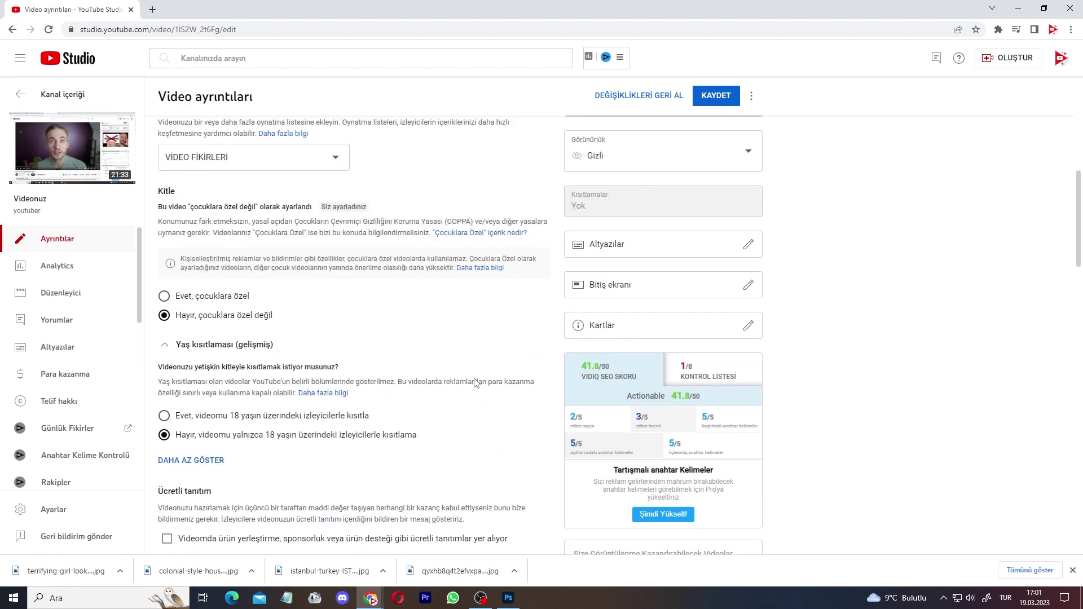
left_click(648, 398)
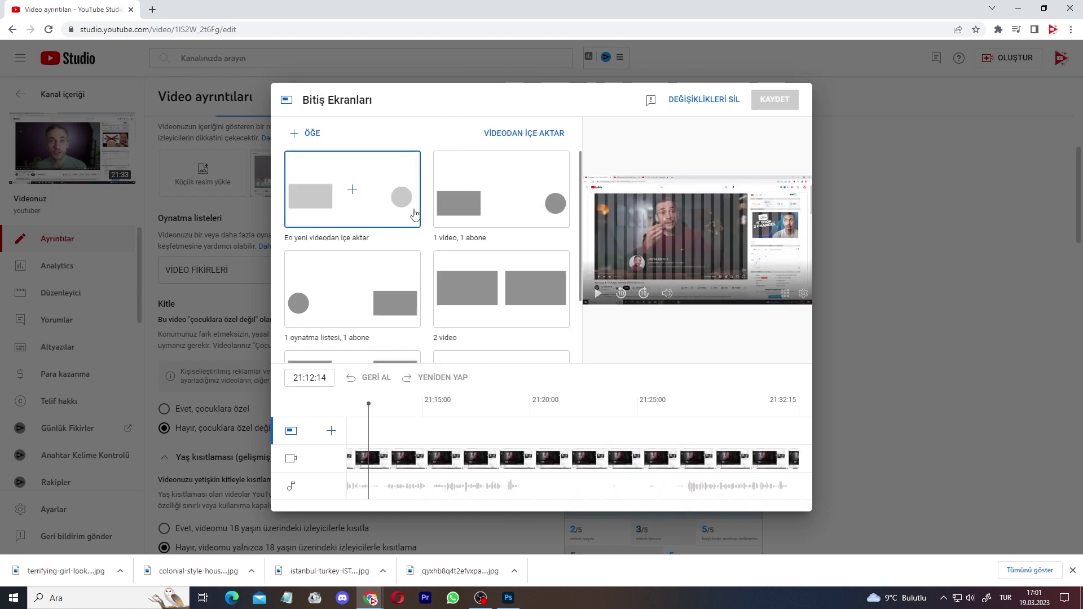
left_click(452, 188)
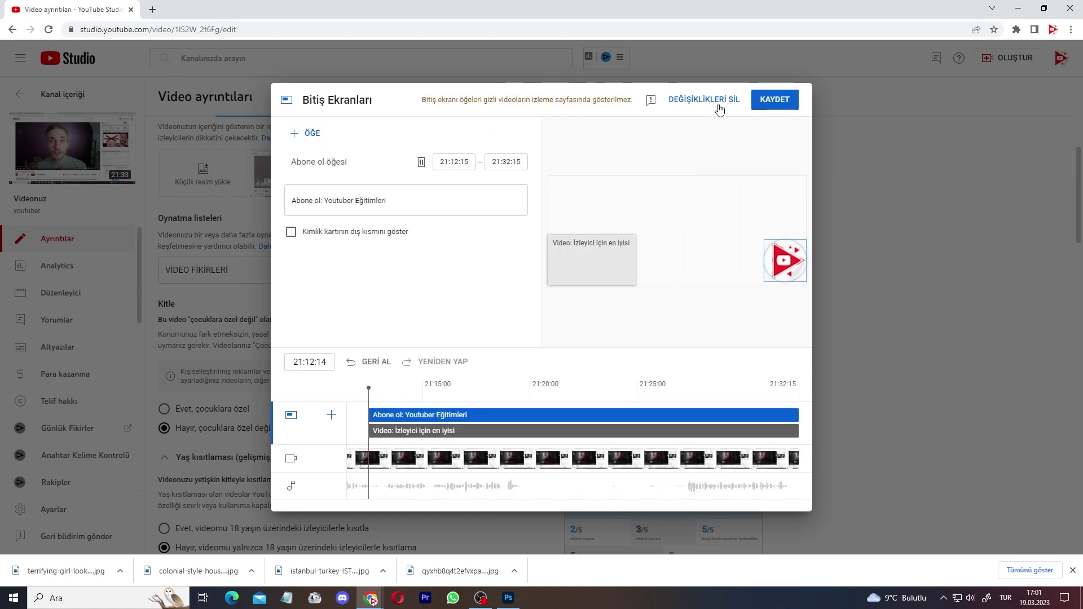
left_click(571, 277)
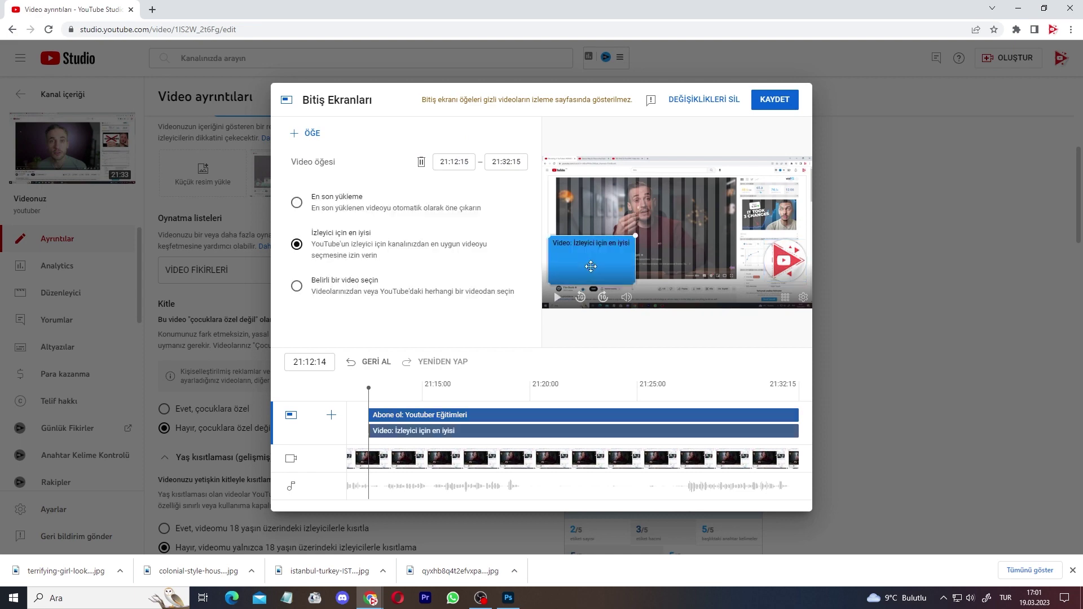
left_click(785, 264)
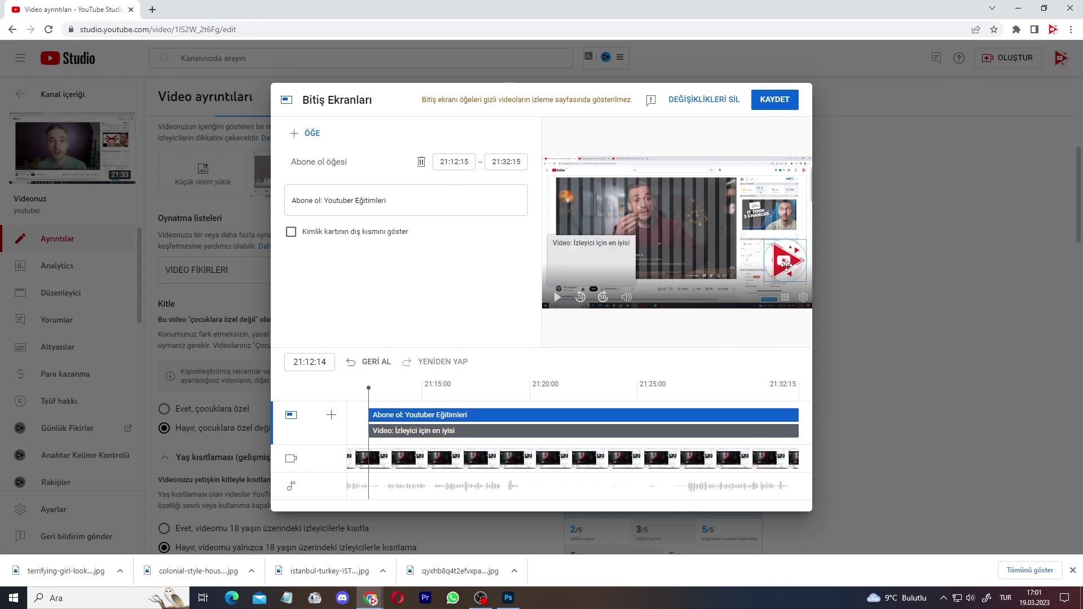
left_click(778, 101)
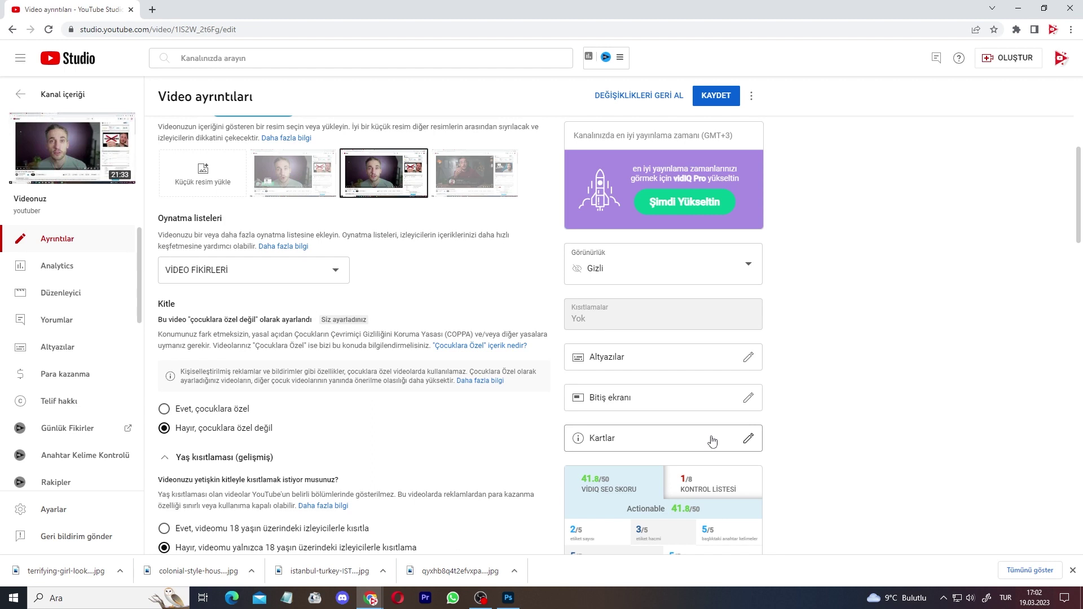
left_click(648, 265)
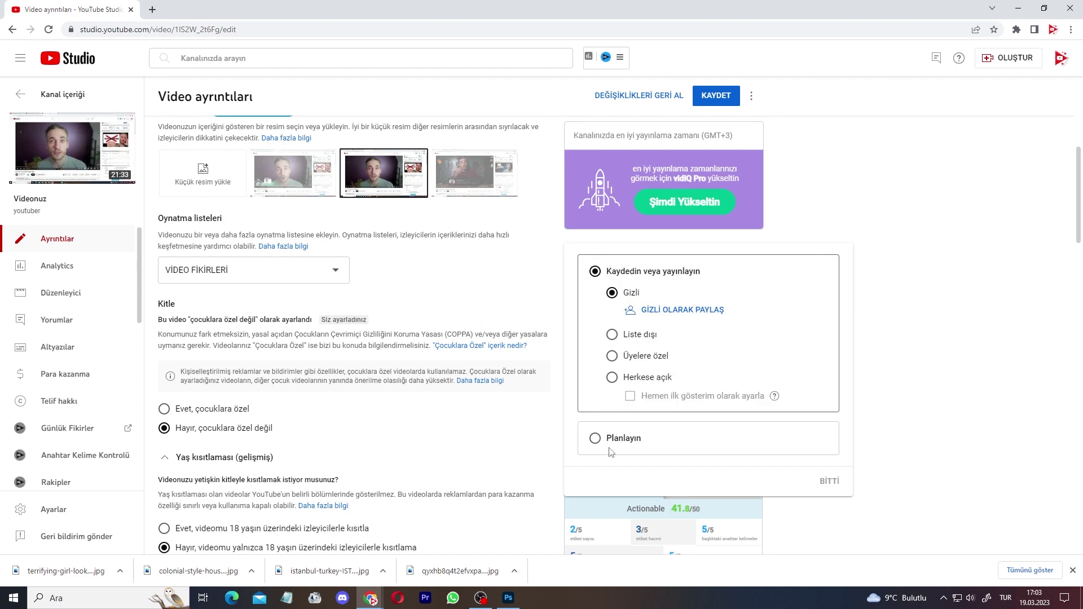
left_click(620, 438)
left_click(621, 277)
left_click(639, 382)
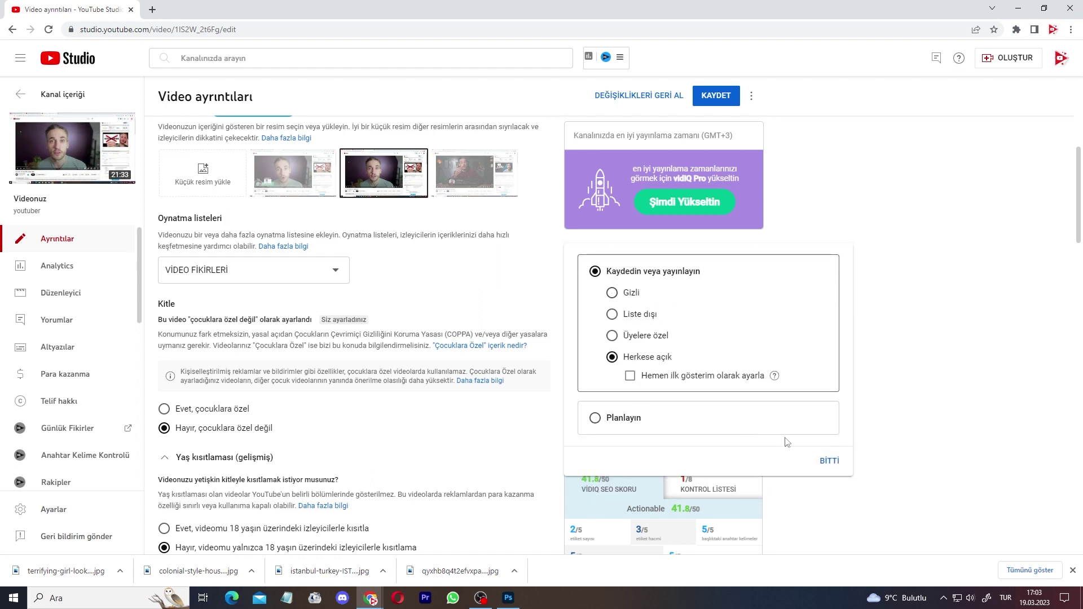
left_click(633, 423)
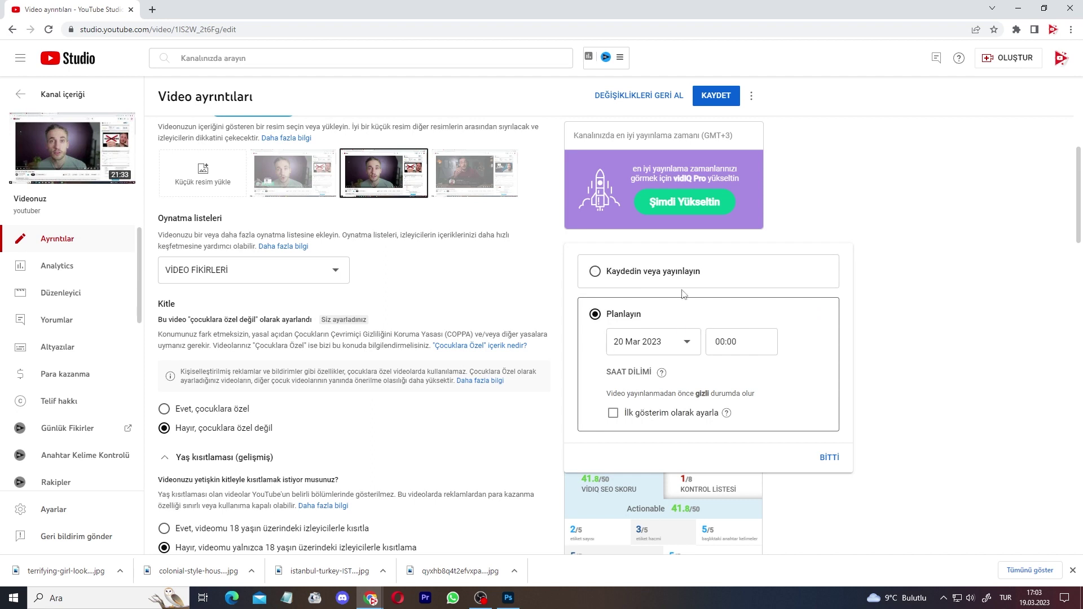
left_click(908, 335)
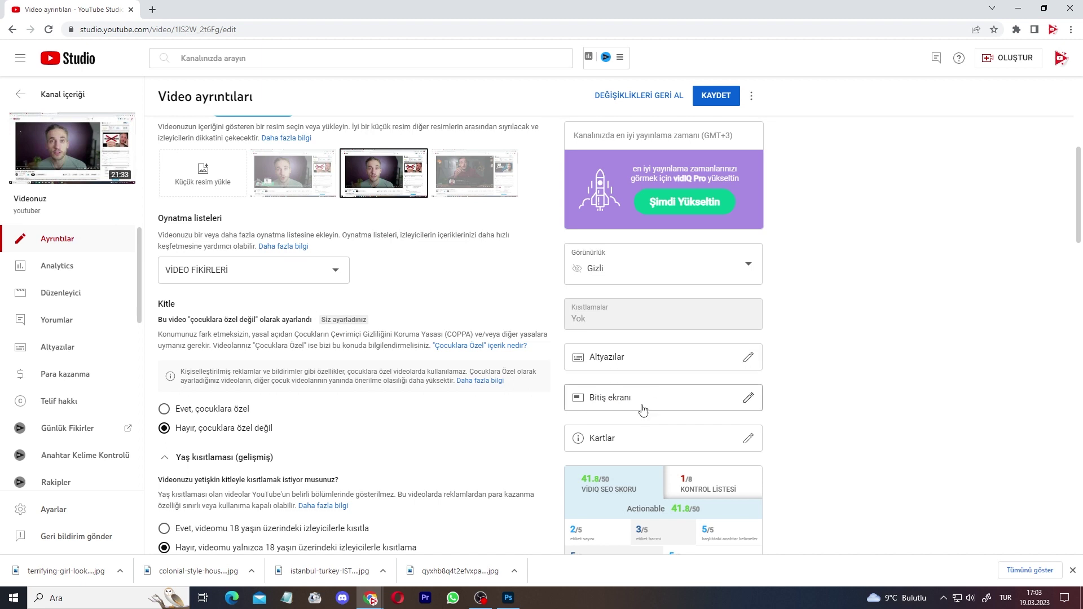
Switch to Photoshop, compare the thumbnail's yellow and white YARDIM! title layers, and hide both of them
scroll(666, 445, "down", 2)
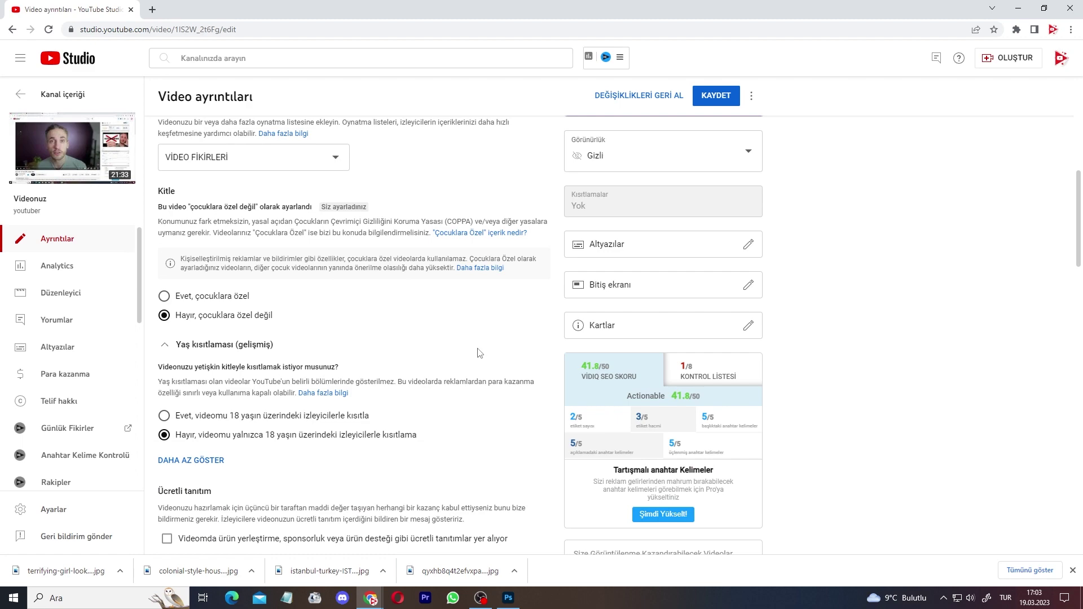
scroll(477, 354, "up", 8)
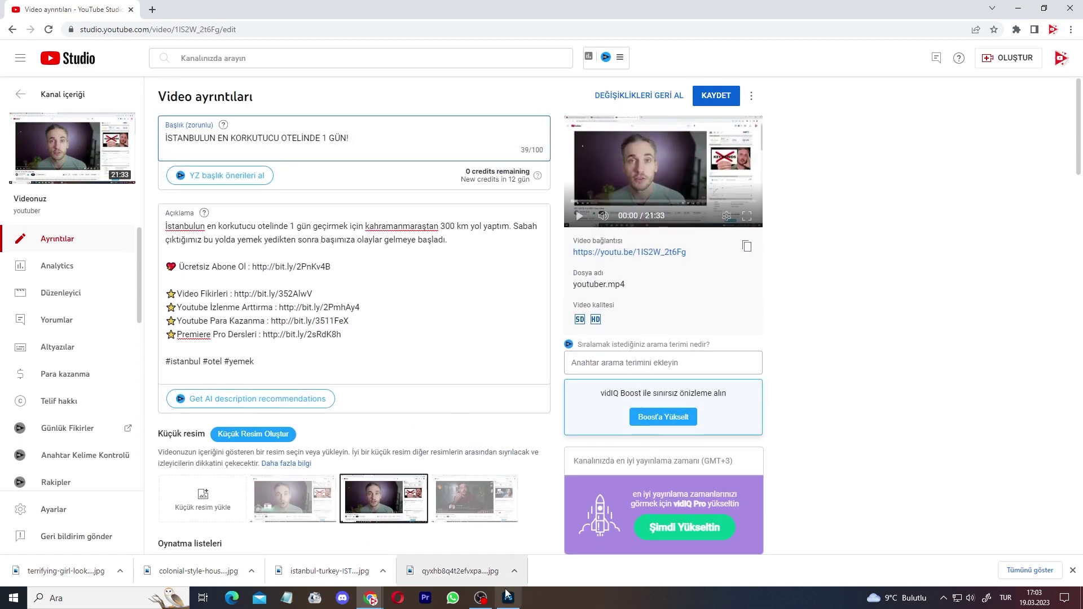
left_click(506, 595)
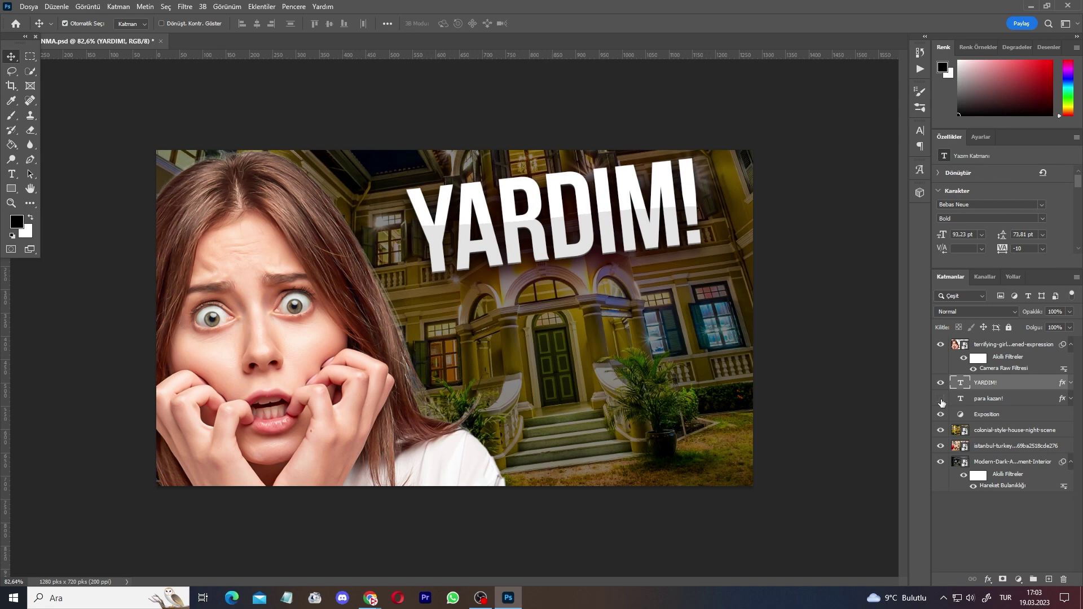
left_click(941, 401)
left_click(939, 382)
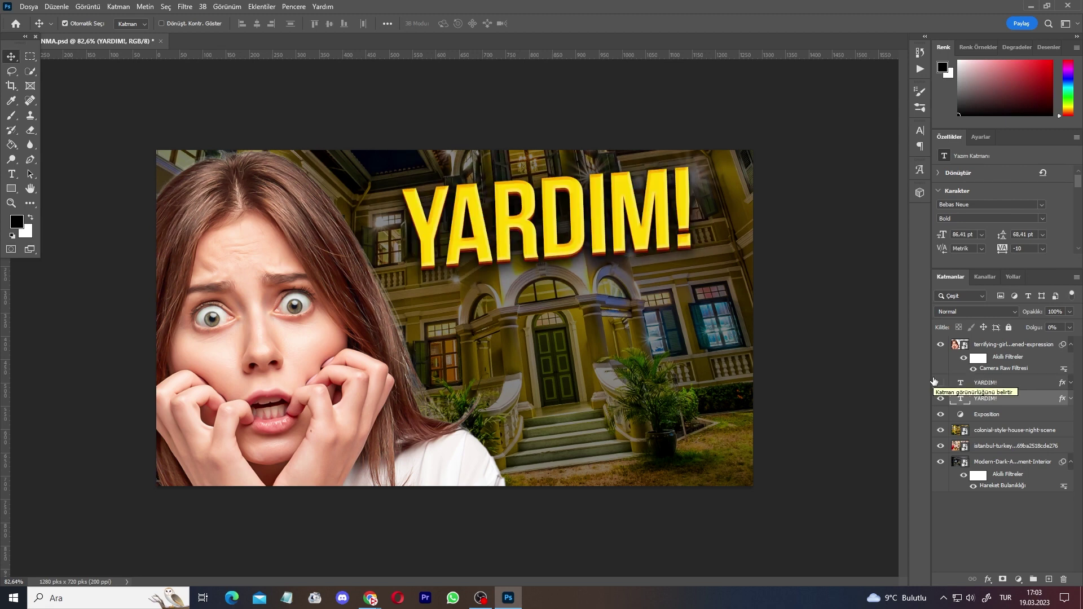
left_click(941, 383)
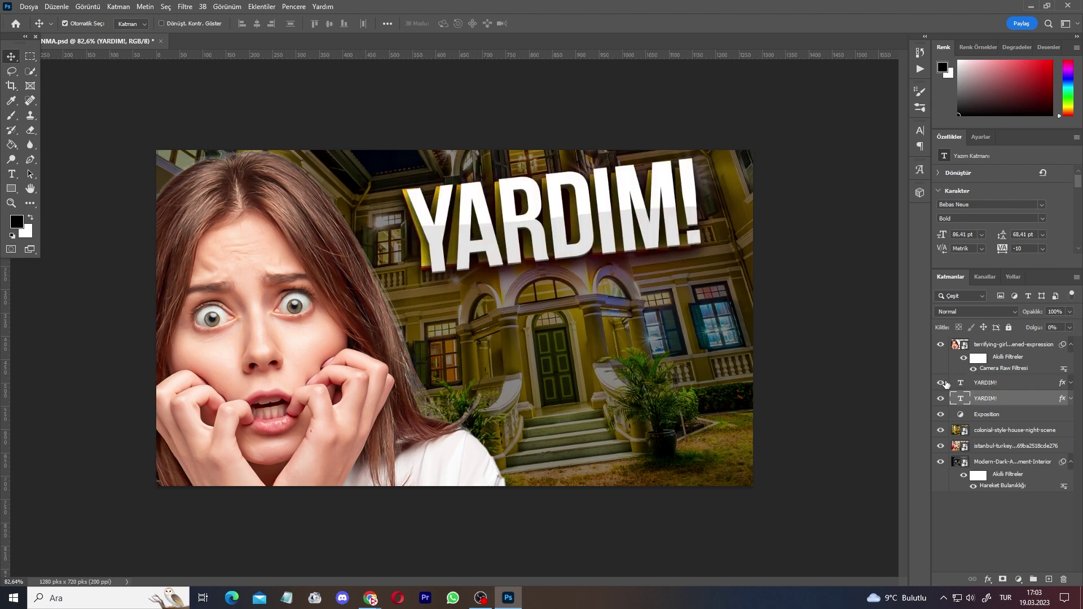
left_click(940, 382)
left_click(940, 398)
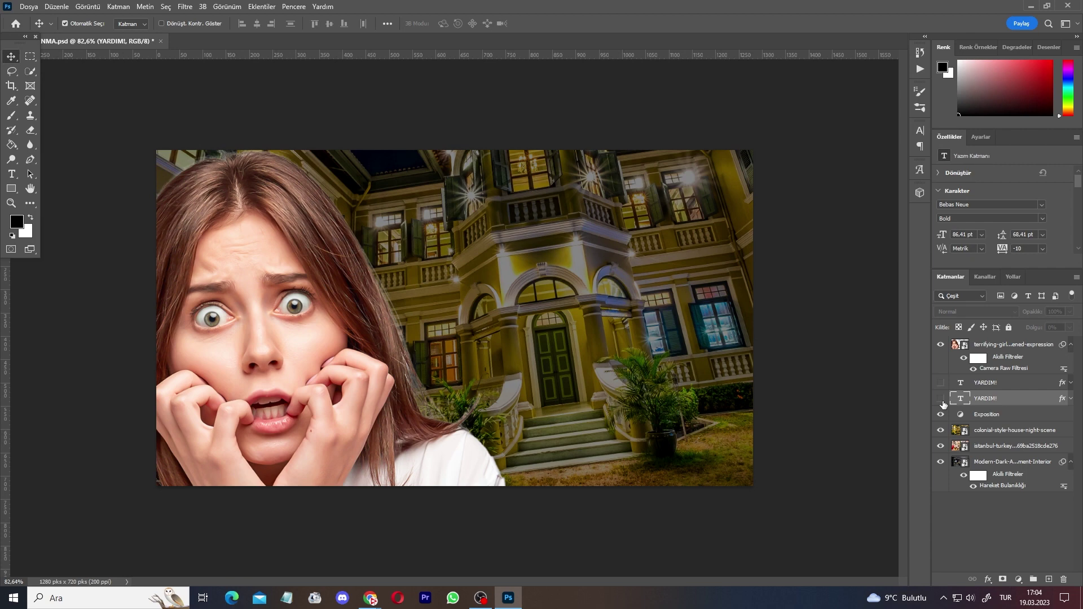
Preview the yellow and the white YARDIM! titles alternately on the thumbnail, leaving both layers hidden
left_click(940, 398)
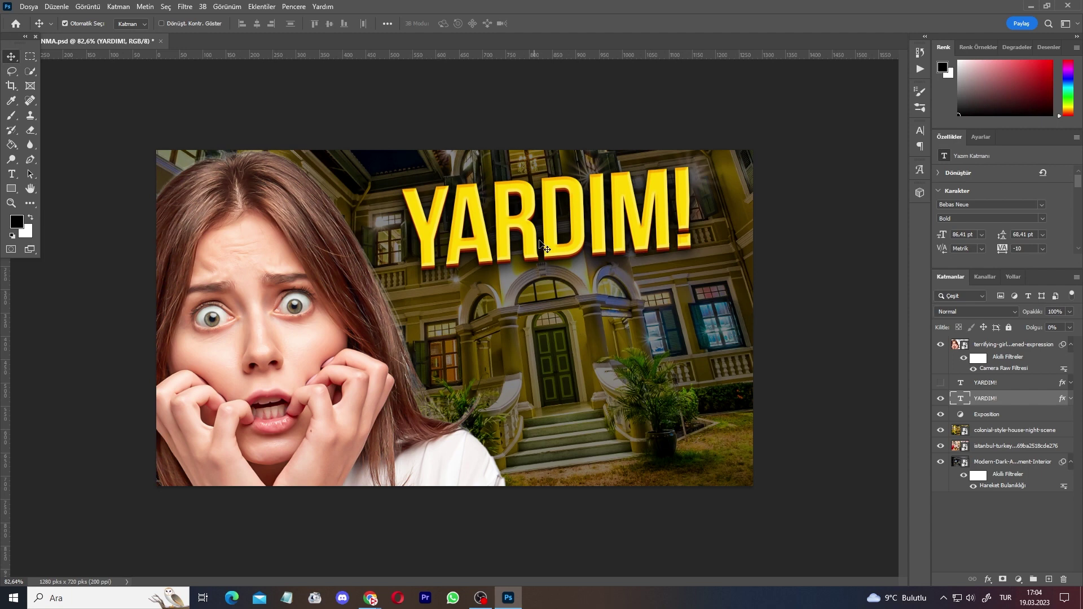
left_click(940, 398)
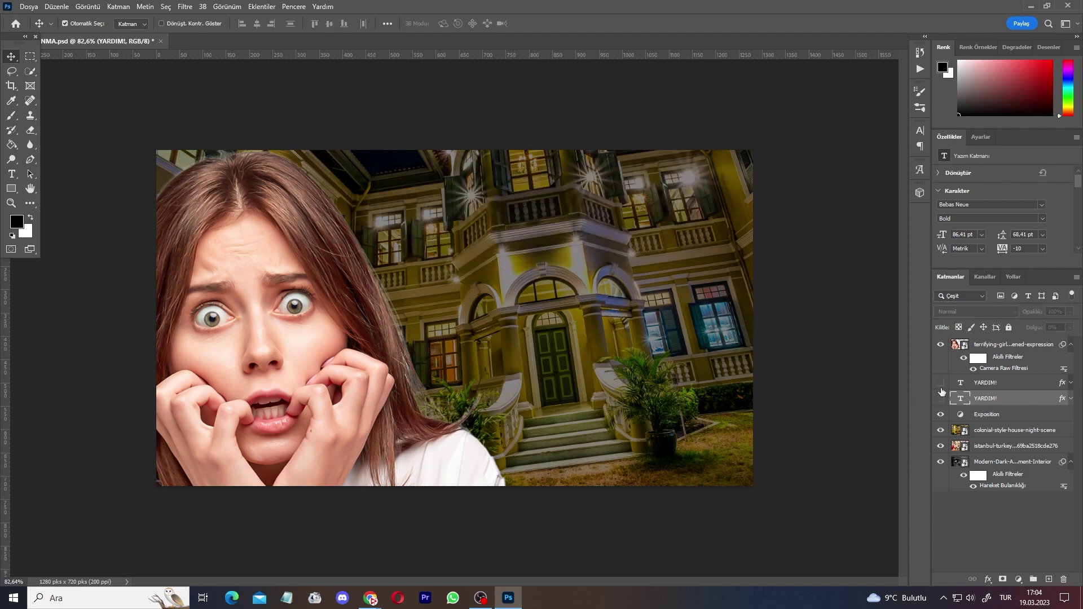
left_click(940, 383)
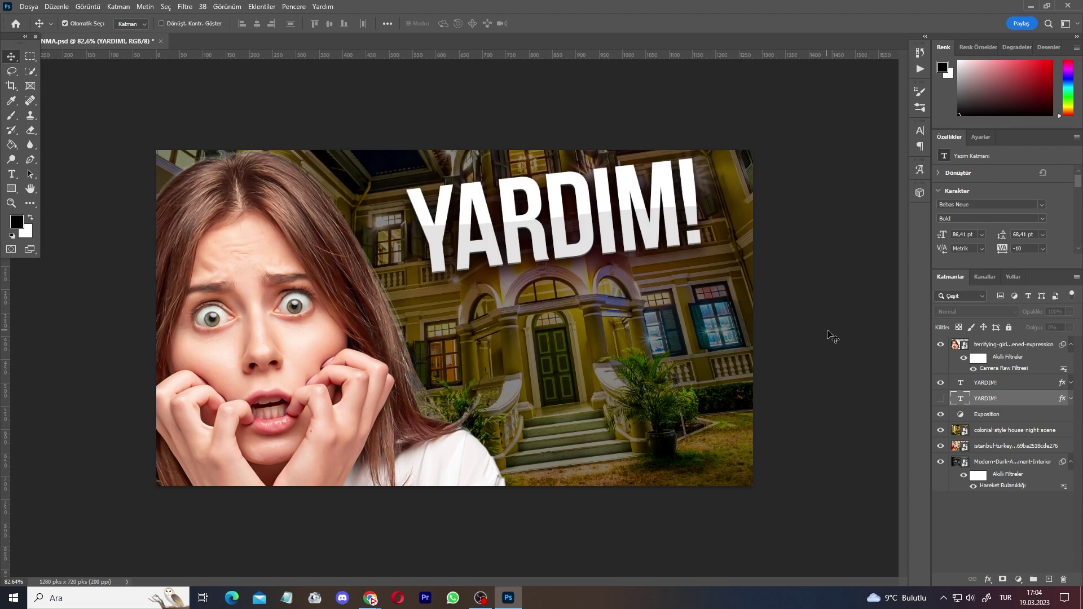
left_click(940, 382)
left_click(940, 398)
left_click(940, 399)
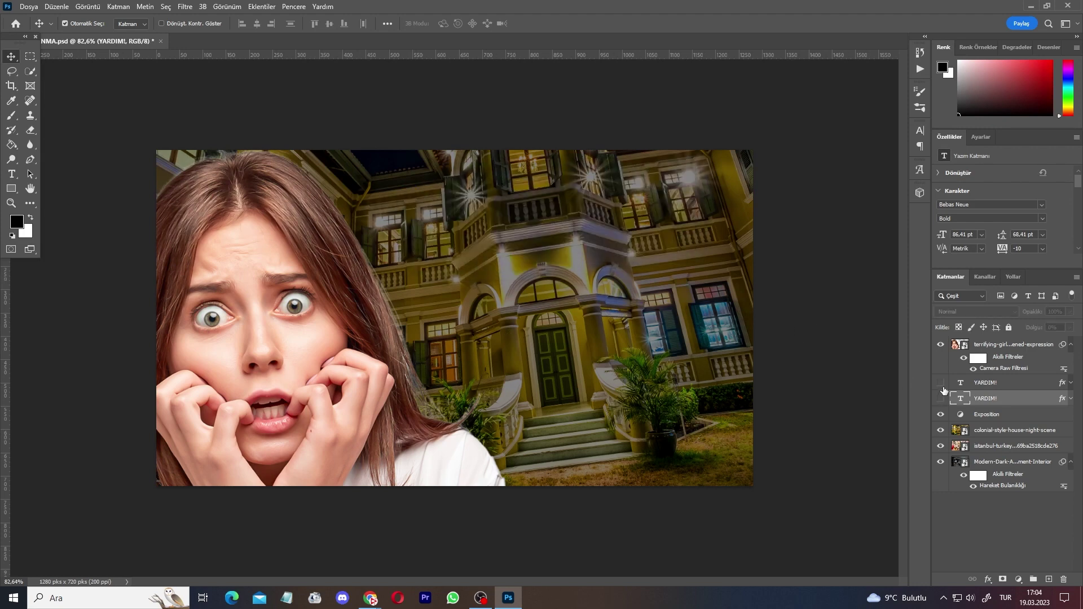
left_click(940, 382)
left_click(940, 382)
left_click(940, 398)
left_click(941, 398)
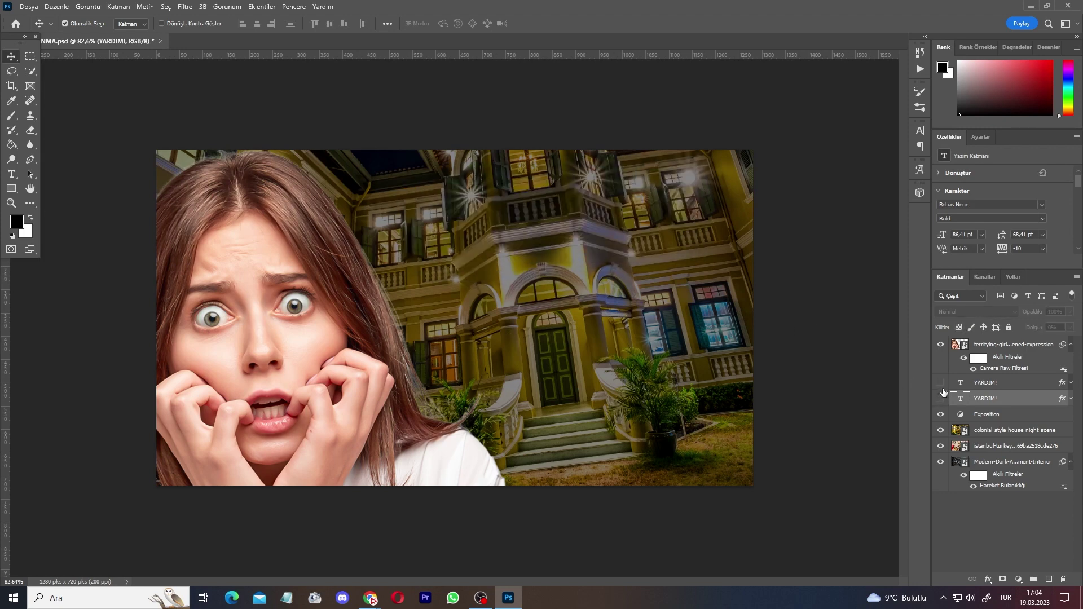